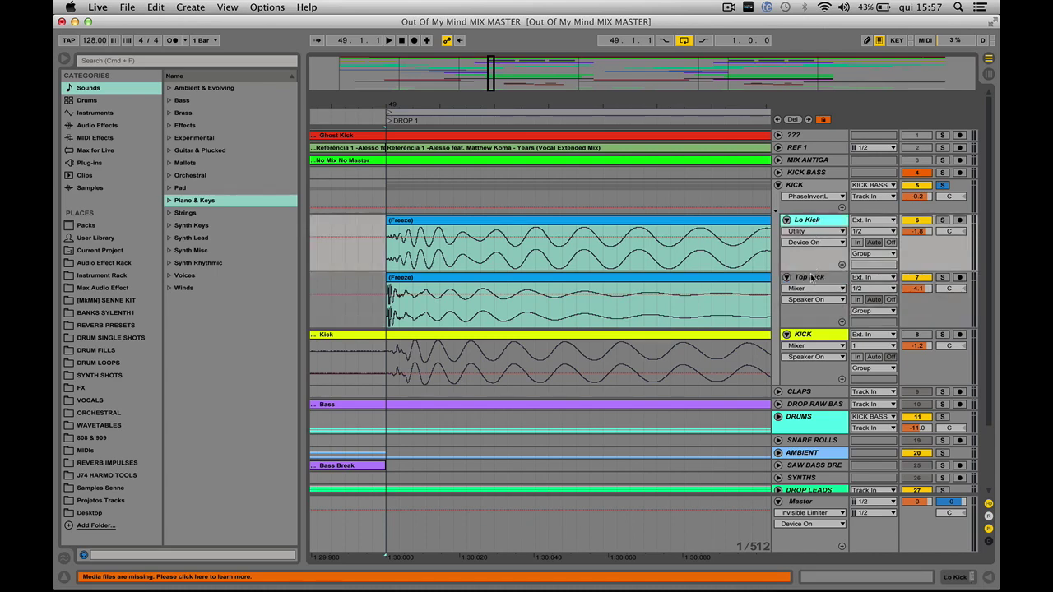
- Enlarge the Lo Kick and Top Kick tracks to show their waveforms in close detail at the start of Drop 1
{"action": "left_click", "coordinate": [811, 277]}
{"action": "left_click", "coordinate": [808, 222]}
{"action": "left_click", "coordinate": [495, 274]}
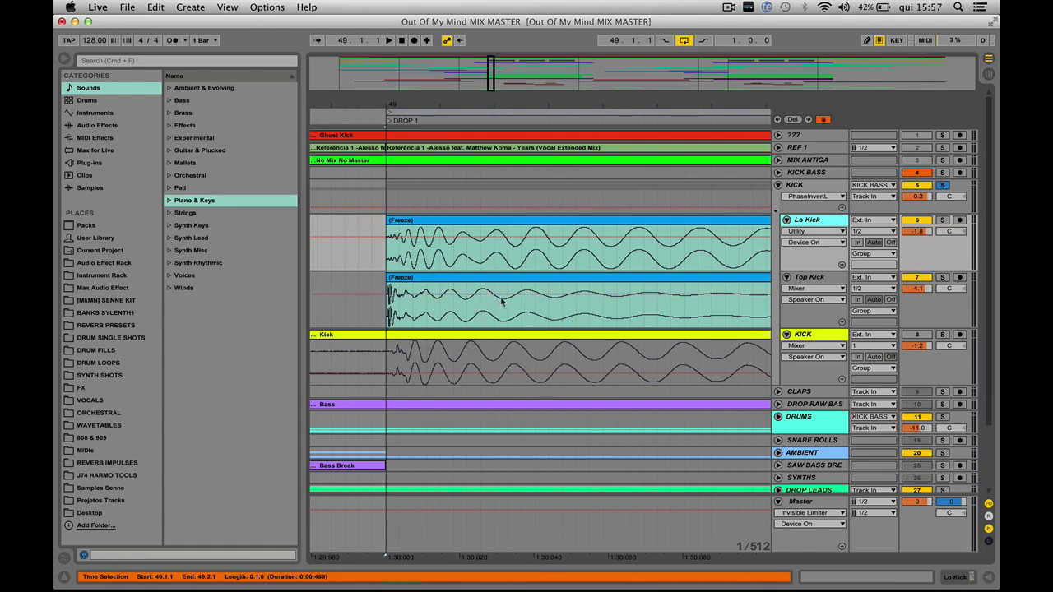
{"action": "left_click_drag", "start_coordinate": [821, 329], "coordinate": [821, 418]}
{"action": "left_click_drag", "start_coordinate": [810, 270], "coordinate": [817, 360]}
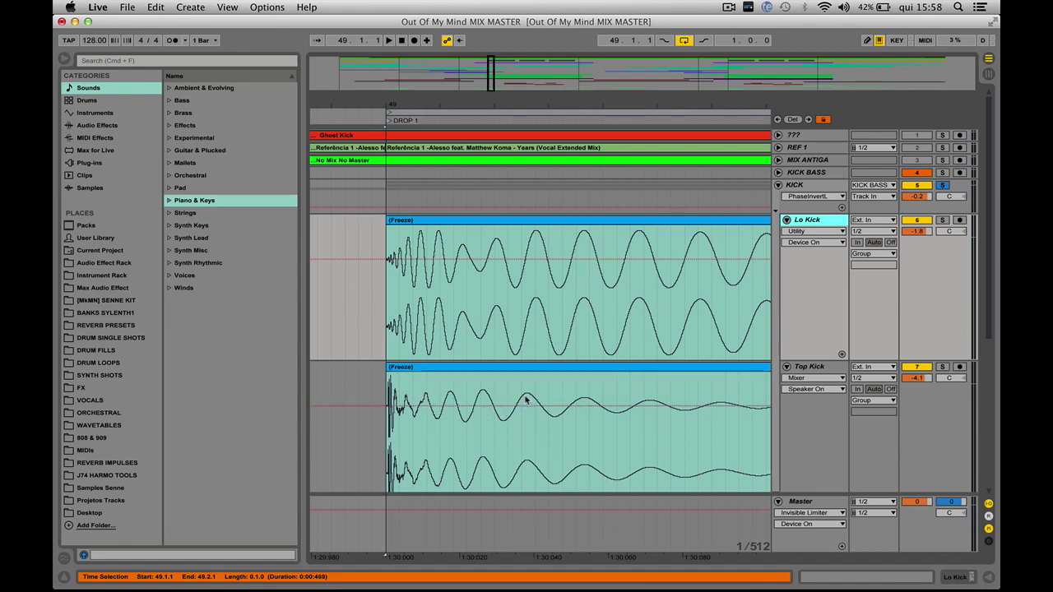
{"action": "left_click", "coordinate": [492, 84]}
{"action": "mouse_move", "coordinate": [491, 84]}
{"action": "left_mouse_down"}
{"action": "mouse_move", "coordinate": [503, 84]}
{"action": "mouse_move", "coordinate": [490, 83]}
{"action": "mouse_move", "coordinate": [493, 102]}
{"action": "left_mouse_up"}
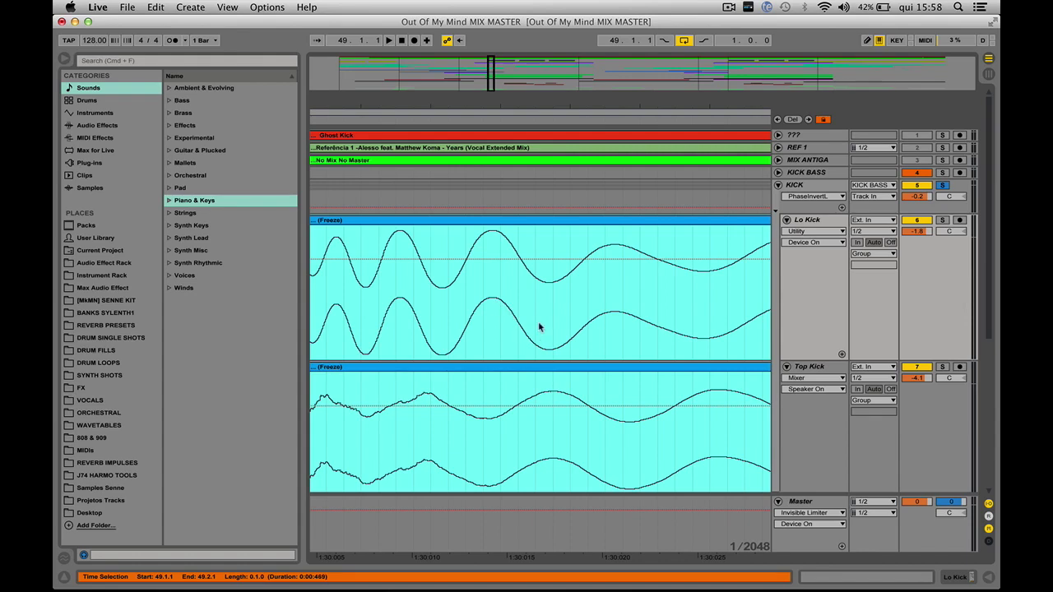
- Highlight one half cycle of about 4 ms across Lo Kick and Top Kick to compare their waveforms
{"action": "left_click_drag", "start_coordinate": [539, 324], "coordinate": [445, 320]}
{"action": "left_click", "coordinate": [445, 320]}
{"action": "left_click_drag", "start_coordinate": [436, 418], "coordinate": [536, 433]}
{"action": "left_click", "coordinate": [535, 433]}
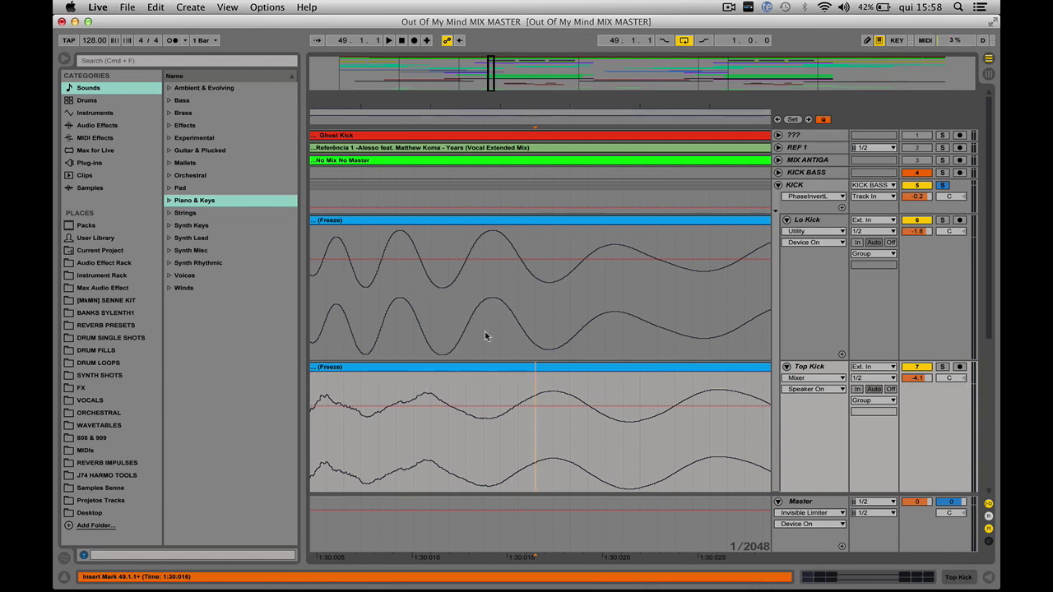
{"action": "left_click_drag", "start_coordinate": [447, 333], "coordinate": [515, 463]}
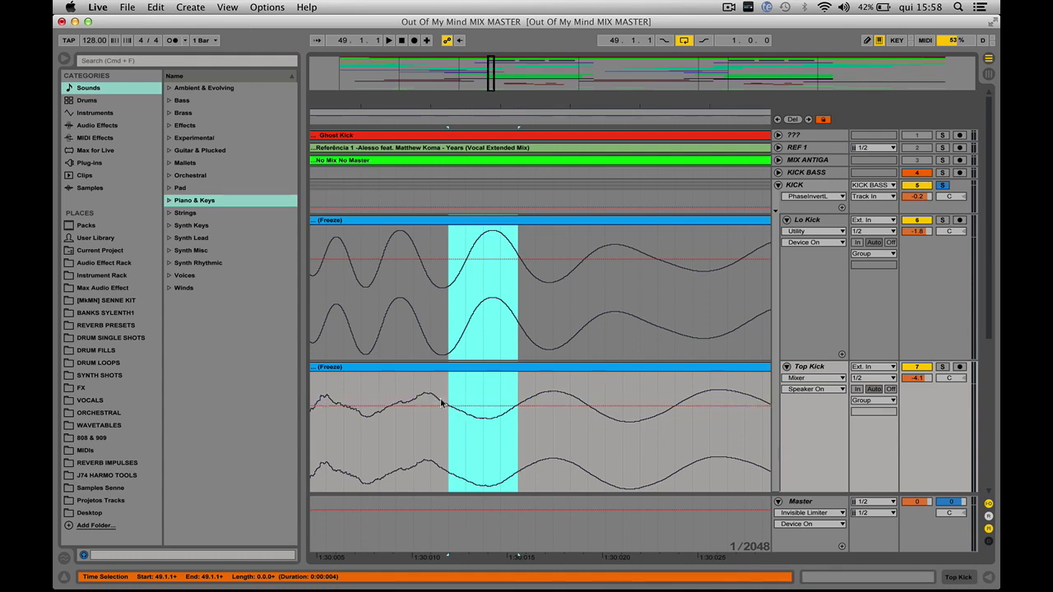
{"action": "left_click", "coordinate": [496, 429]}
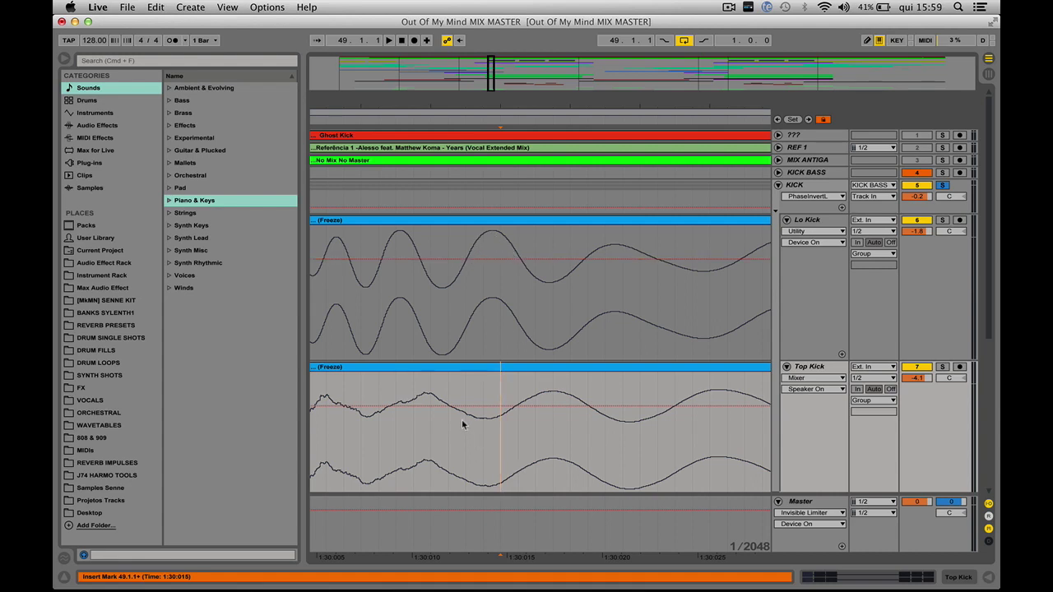
- Highlight the matching half cycle separately on Top Kick and on Lo Kick to compare the direction of their waves
{"action": "left_click_drag", "start_coordinate": [458, 415], "coordinate": [518, 418]}
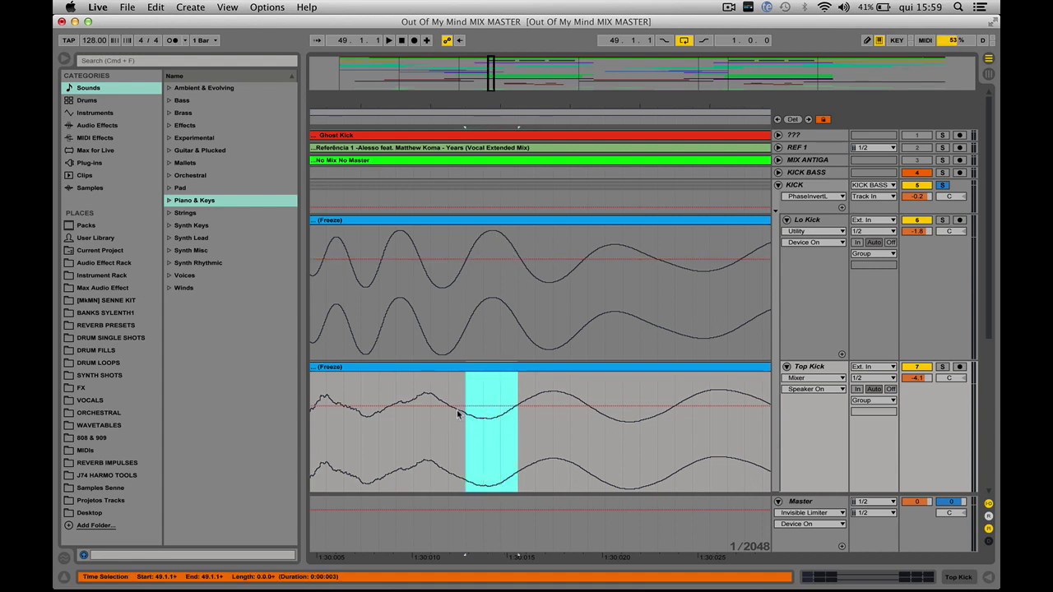
{"action": "left_click", "coordinate": [534, 333]}
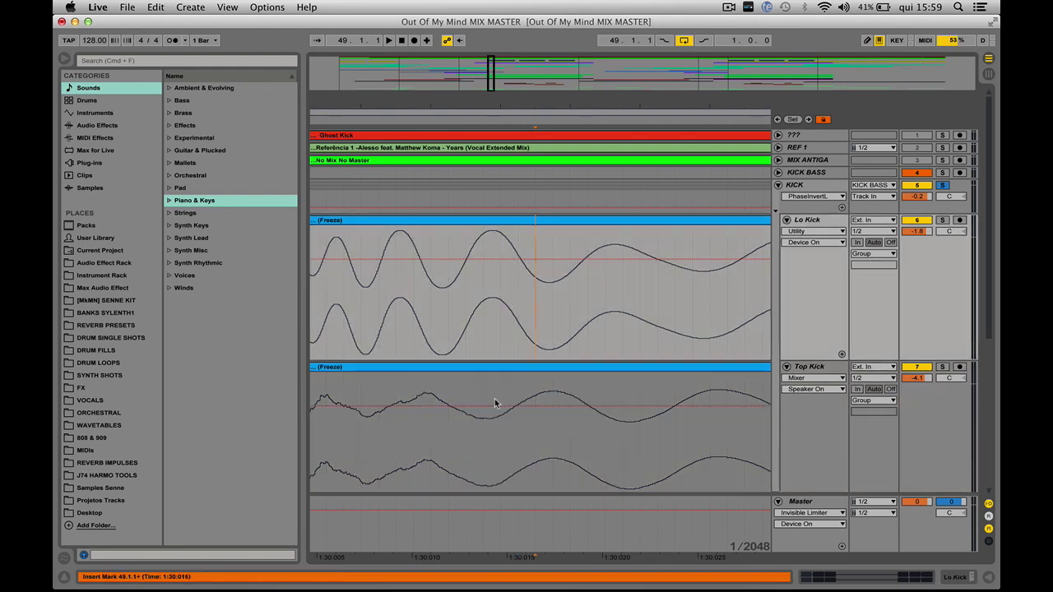
{"action": "left_click_drag", "start_coordinate": [447, 236], "coordinate": [521, 247]}
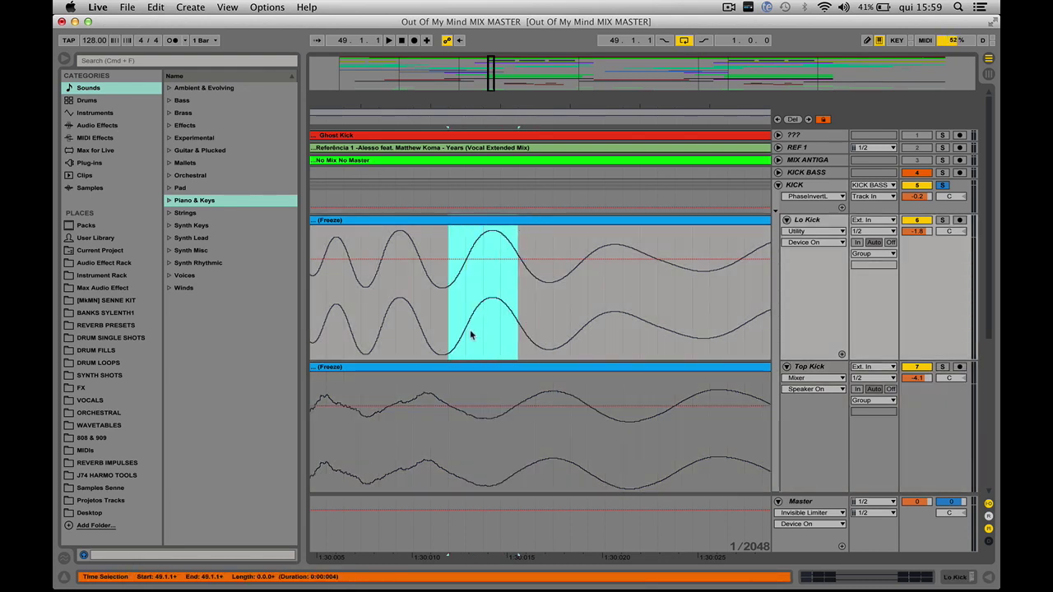
{"action": "left_click", "coordinate": [500, 333]}
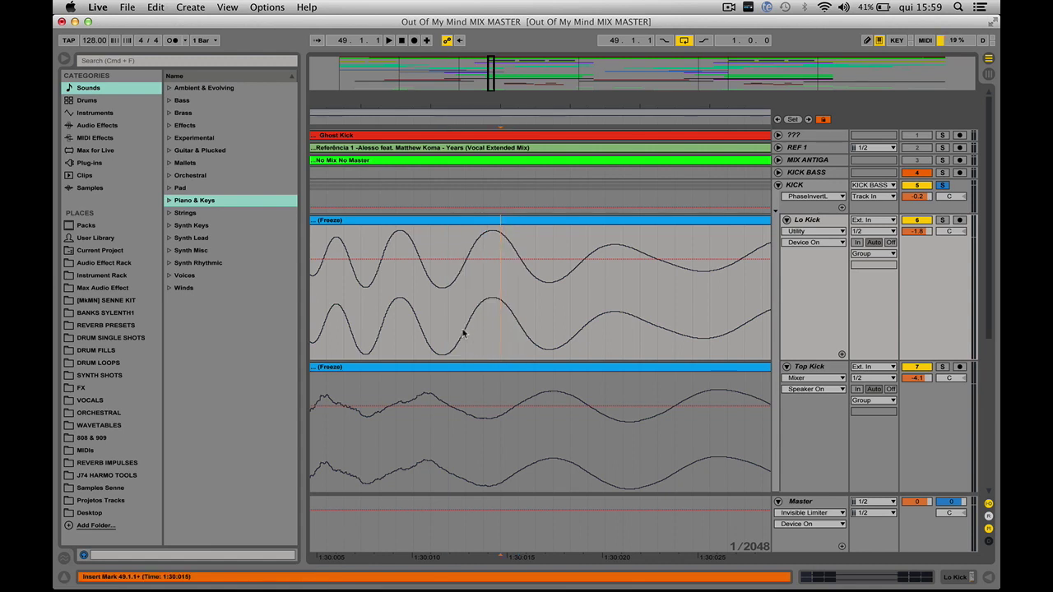
{"action": "left_click_drag", "start_coordinate": [466, 328], "coordinate": [535, 336]}
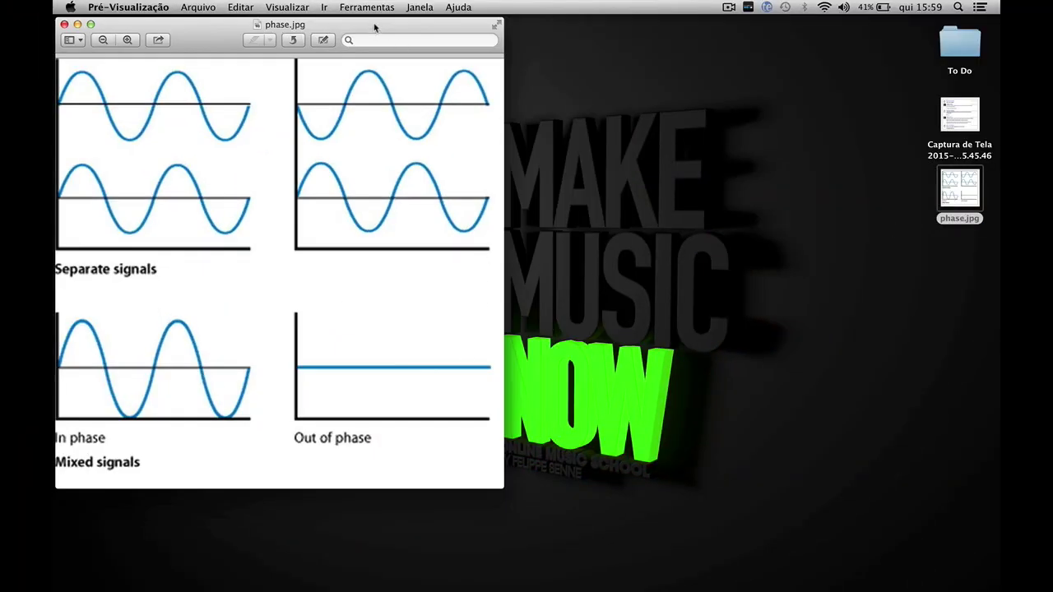
- Enlarge phase.jpg in Preview and examine its in-phase and out-of-phase diagrams against the Lo Kick and Top Kick waveforms
{"action": "left_click_drag", "start_coordinate": [374, 27], "coordinate": [539, 49]}
{"action": "left_click_drag", "start_coordinate": [668, 511], "coordinate": [873, 586]}
{"action": "left_click_drag", "start_coordinate": [552, 54], "coordinate": [512, 48]}
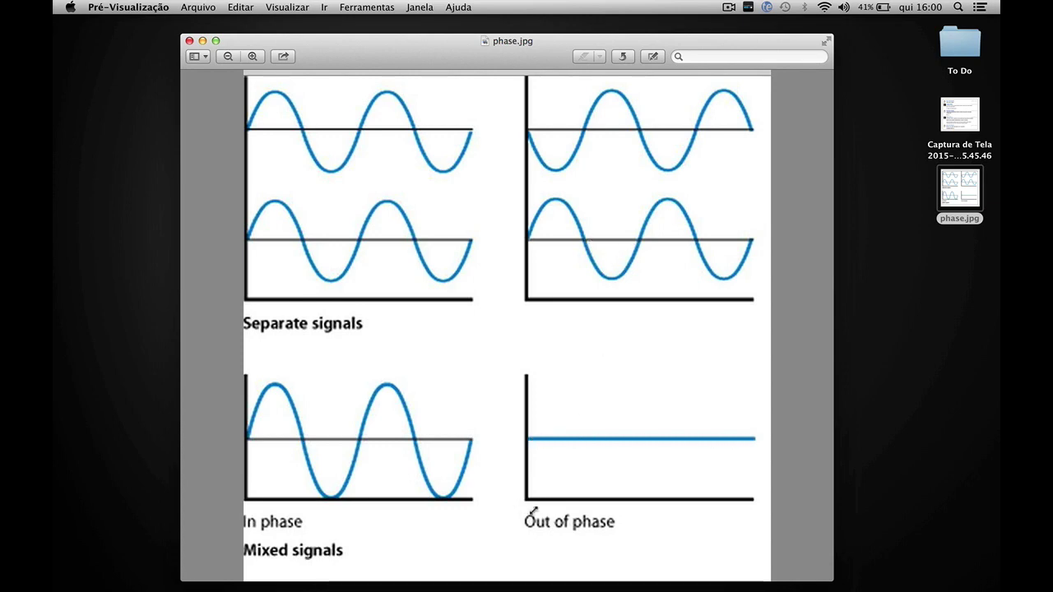
{"action": "left_click_drag", "start_coordinate": [513, 501], "coordinate": [630, 543]}
{"action": "left_click", "coordinate": [567, 459]}
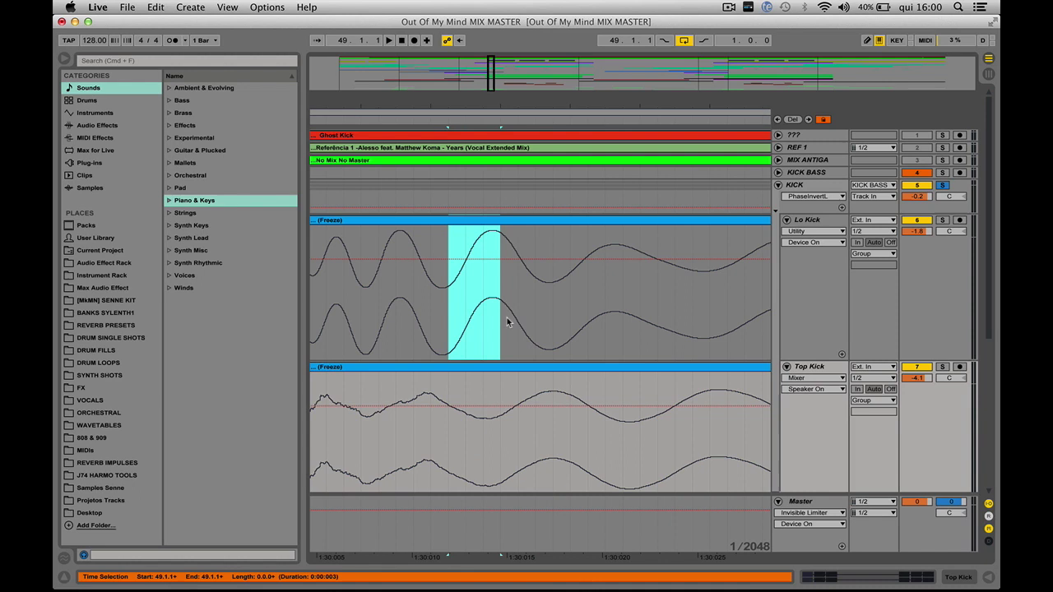
{"action": "left_click_drag", "start_coordinate": [506, 323], "coordinate": [537, 404]}
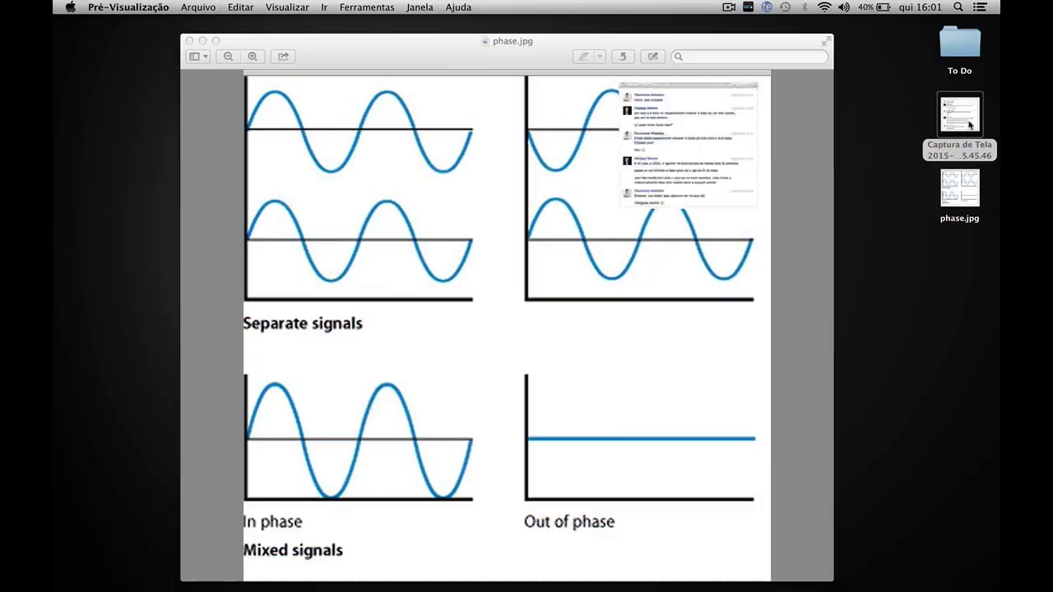
- Enlarge the chat screenshot in Preview, read its advice on inverting phase with Utility, and close it
{"action": "left_click_drag", "start_coordinate": [383, 305], "coordinate": [930, 570]}
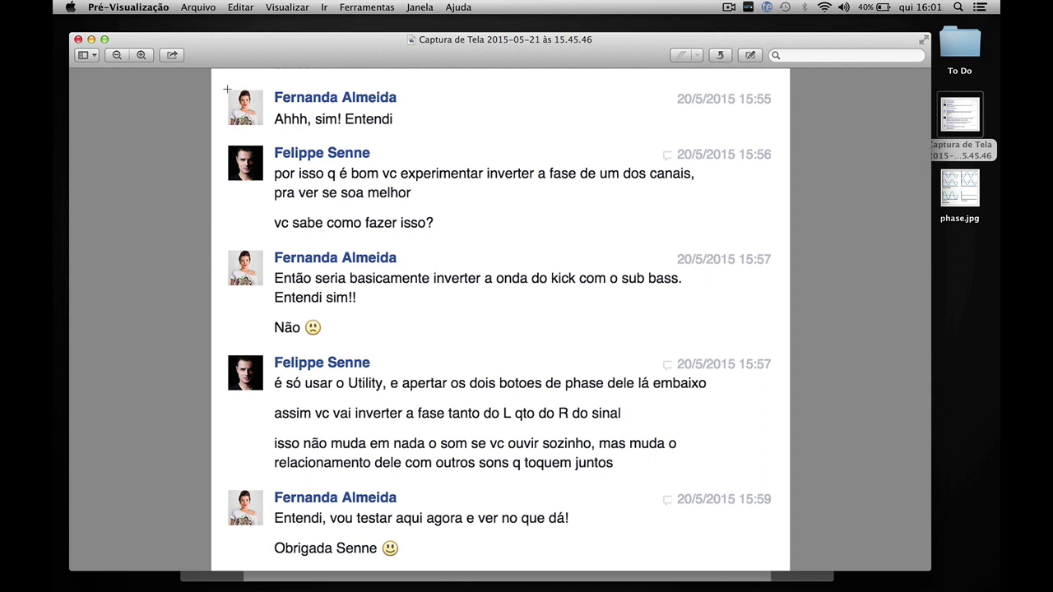
{"action": "left_click", "coordinate": [78, 40]}
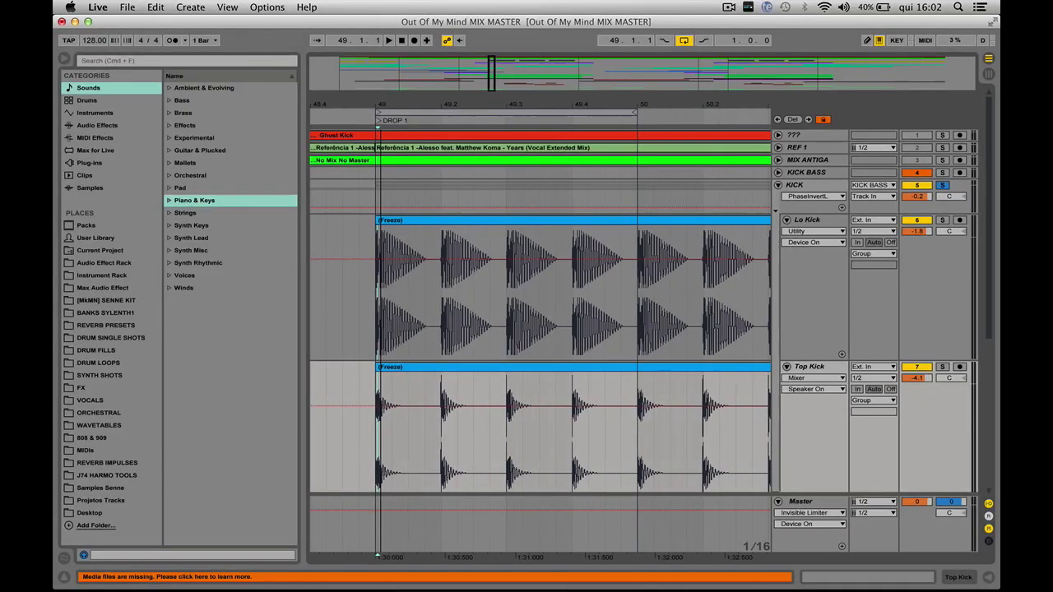
- Back in Ableton Live, highlight the roughly 5 ms half cycle on both kick tracks and on Lo Kick alone
{"action": "left_click_drag", "start_coordinate": [396, 104], "coordinate": [433, 122]}
{"action": "left_click_drag", "start_coordinate": [691, 104], "coordinate": [665, 116]}
{"action": "left_click_drag", "start_coordinate": [315, 105], "coordinate": [518, 282]}
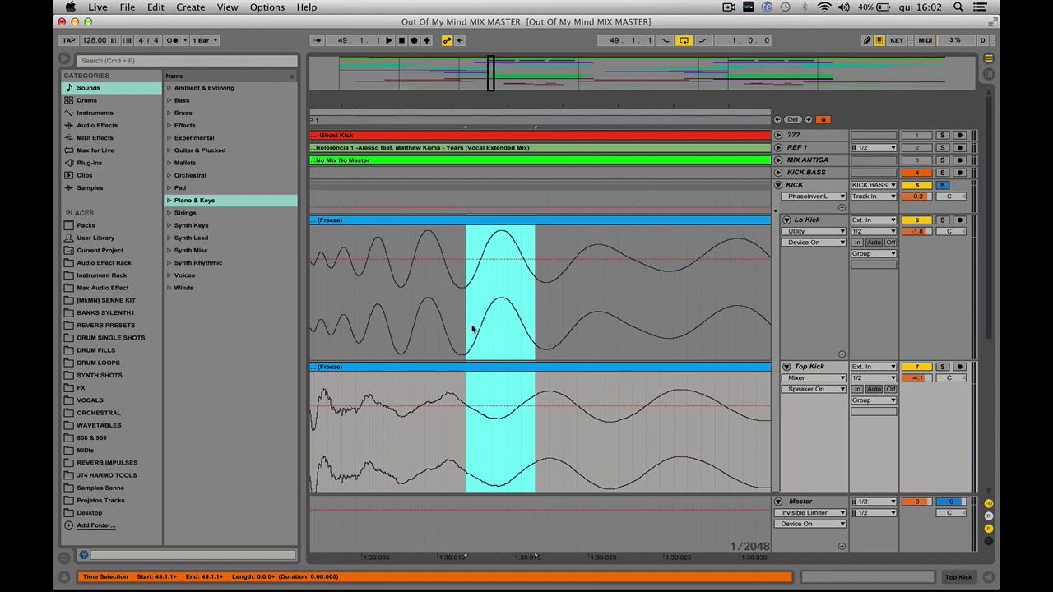
{"action": "left_click_drag", "start_coordinate": [466, 326], "coordinate": [536, 329]}
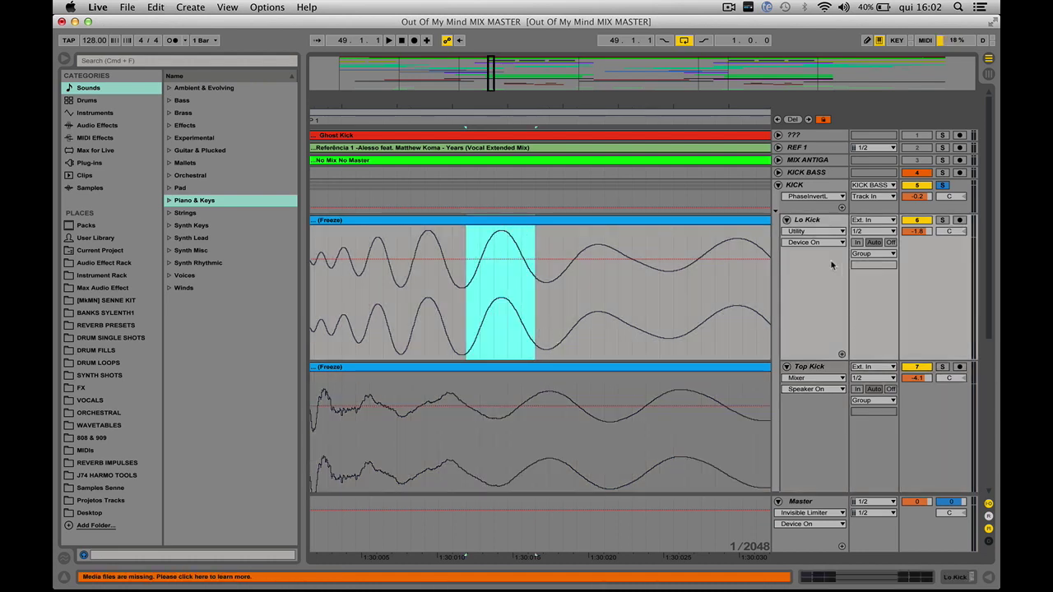
- Inspect Lo Kick and Top Kick in turn, and highlight the following half cycle of about 4 ms across both tracks
{"action": "left_click", "coordinate": [814, 221]}
{"action": "left_click", "coordinate": [823, 367]}
{"action": "left_click", "coordinate": [814, 222]}
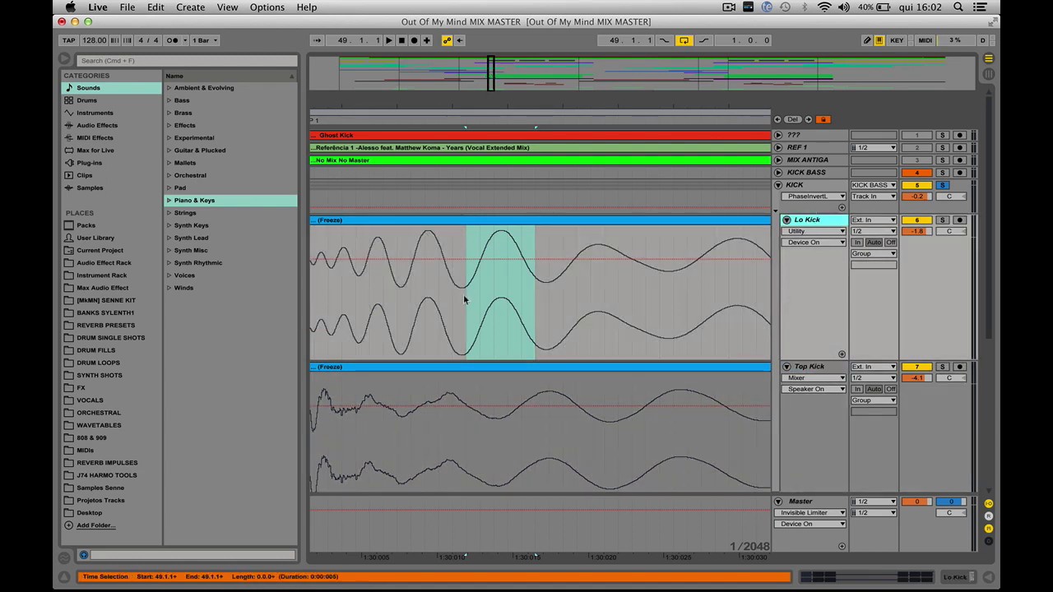
{"action": "left_click", "coordinate": [470, 262]}
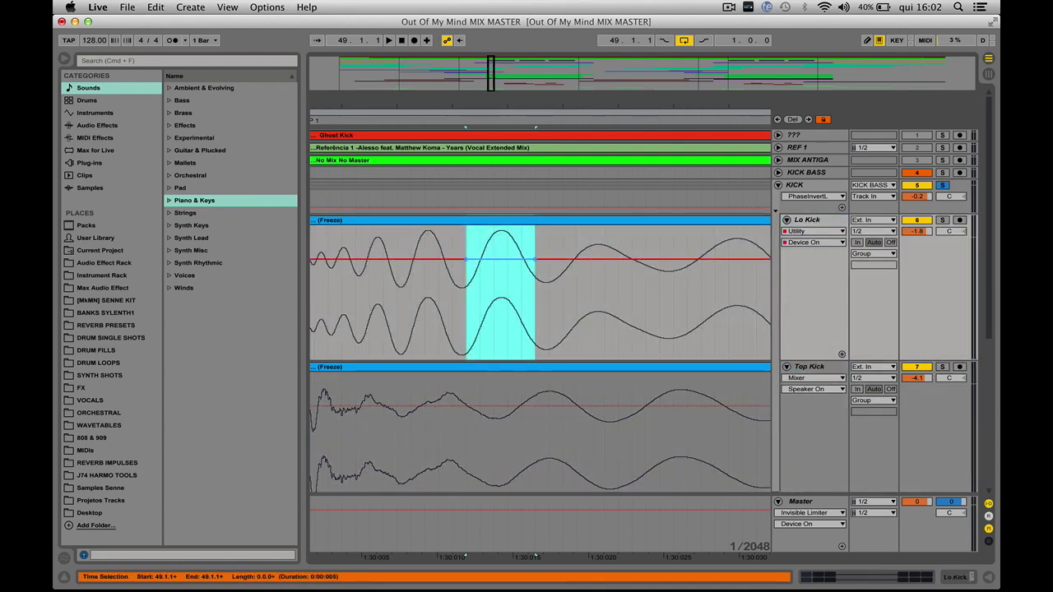
{"action": "left_click", "coordinate": [494, 304]}
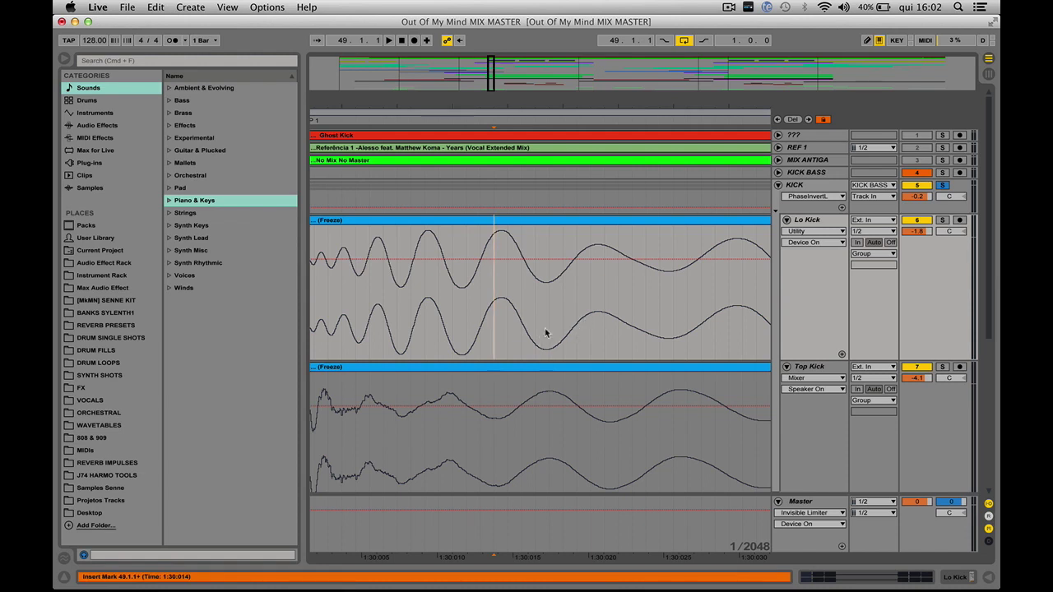
{"action": "left_click_drag", "start_coordinate": [523, 324], "coordinate": [578, 430]}
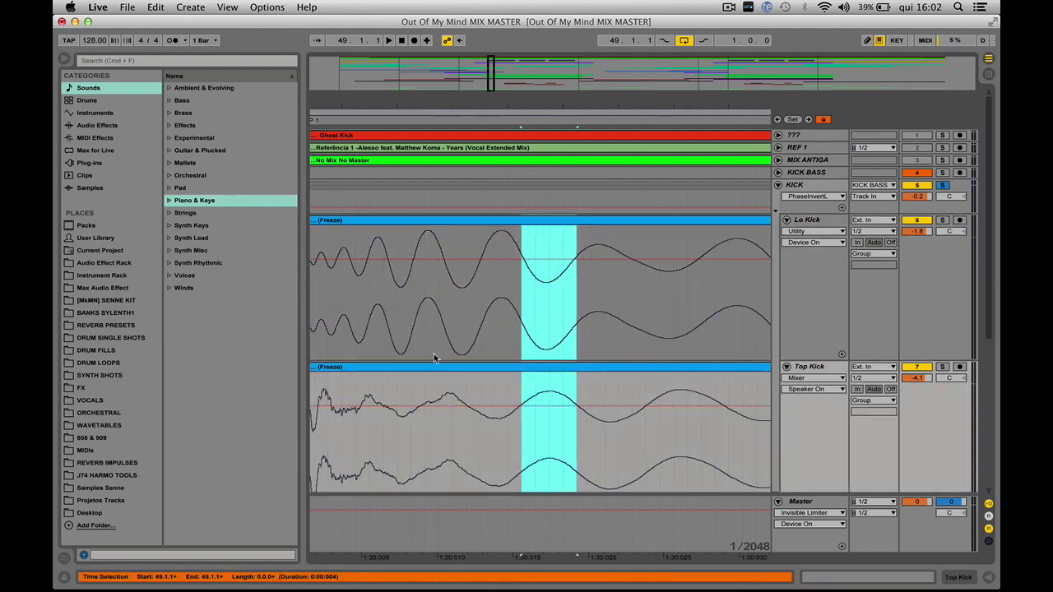
{"action": "left_click", "coordinate": [416, 320]}
{"action": "left_click_drag", "start_coordinate": [493, 80], "coordinate": [492, 46]}
{"action": "left_click_drag", "start_coordinate": [355, 329], "coordinate": [662, 440]}
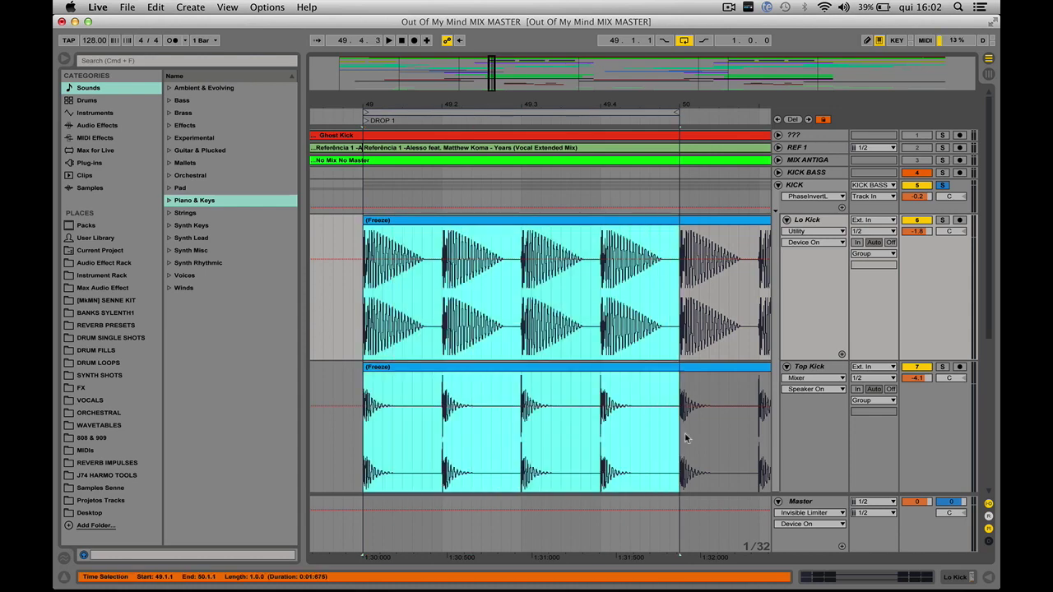
{"action": "left_click", "coordinate": [806, 221]}
{"action": "double_click", "coordinate": [807, 221]}
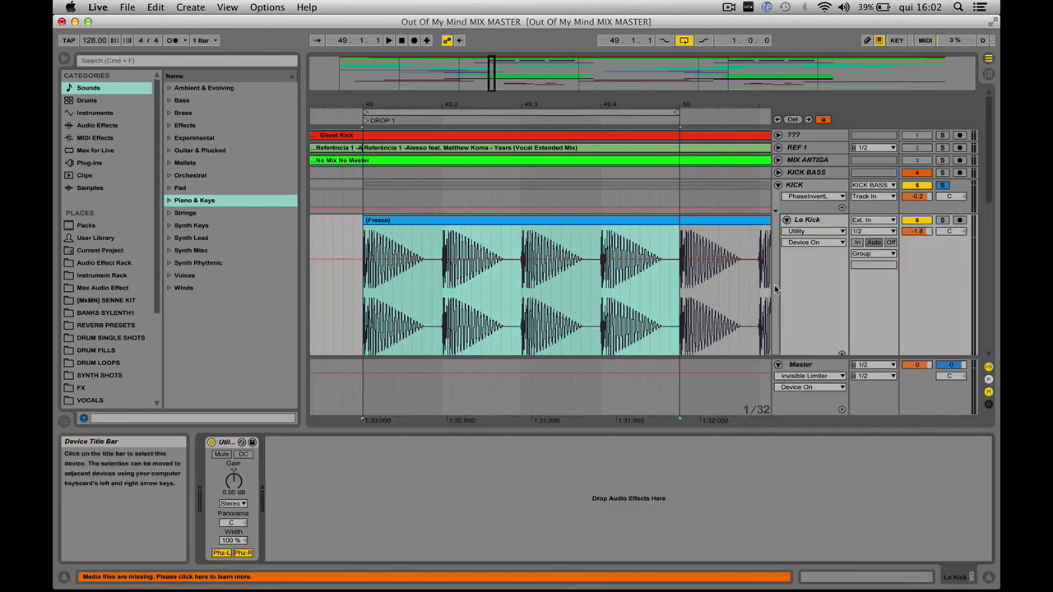
- Delete the Utility device from the Lo Kick track
{"action": "left_click", "coordinate": [814, 220]}
{"action": "left_click", "coordinate": [225, 444]}
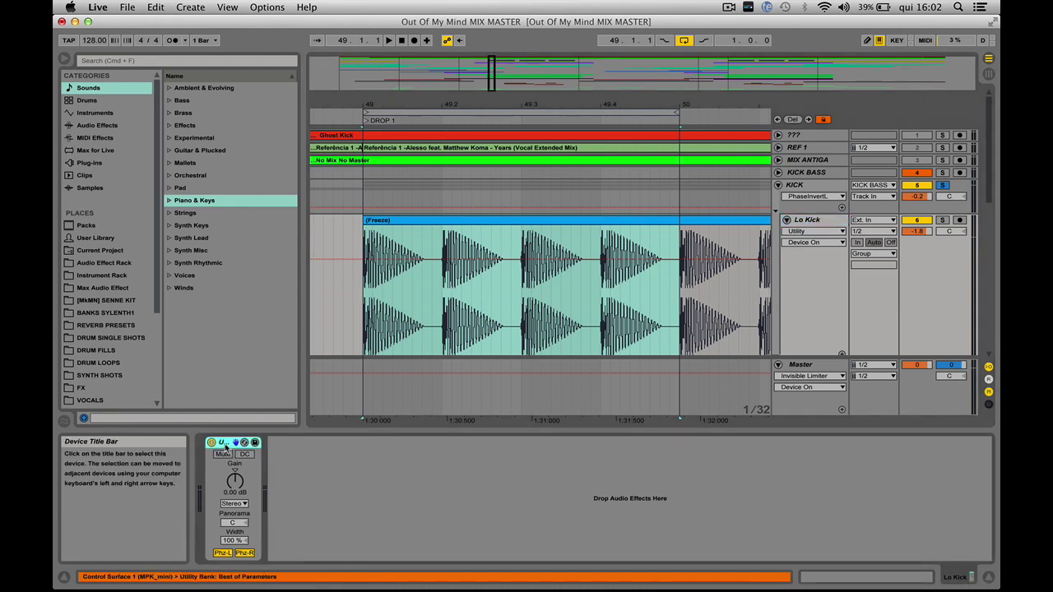
{"action": "key", "text": "Delete"}
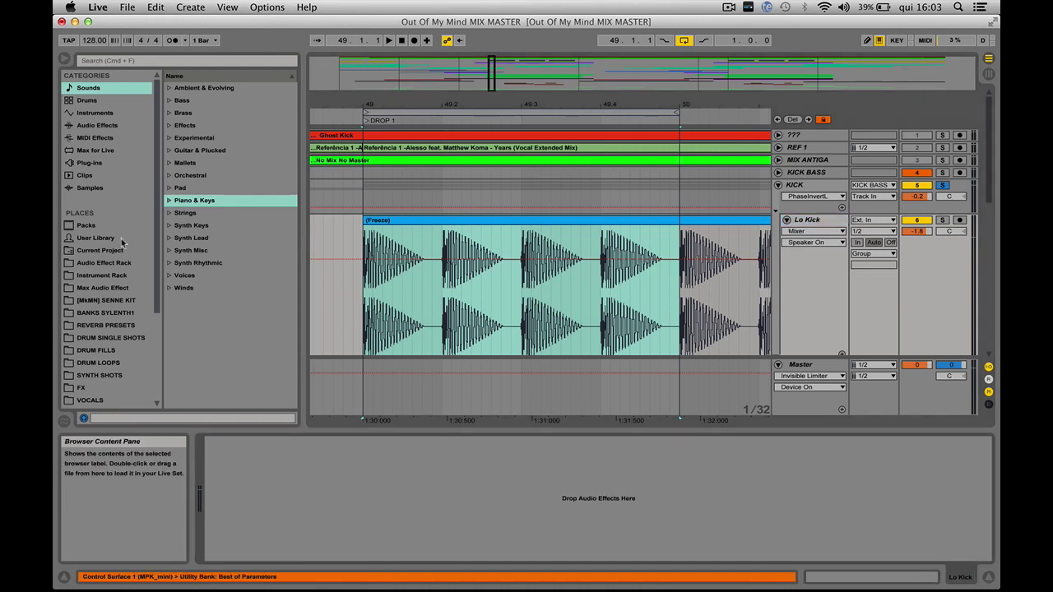
- Add a new Utility audio effect to Lo Kick and invert the phase of its left and right channels
{"action": "left_click", "coordinate": [97, 125]}
{"action": "scroll", "coordinate": [292, 310], "scroll_direction": "down", "scroll_amount": 5}
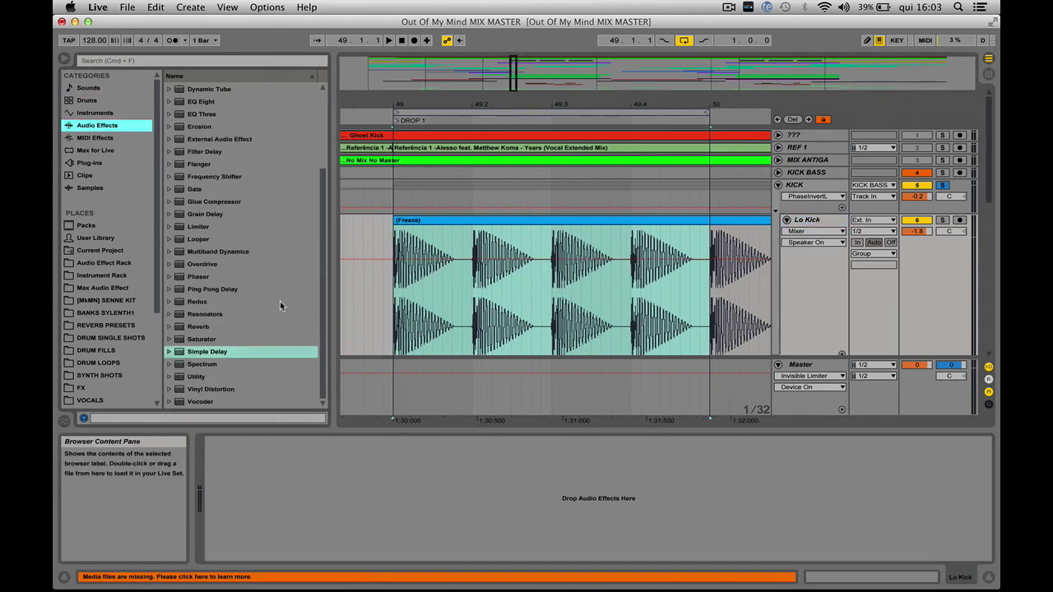
{"action": "left_click", "coordinate": [197, 379]}
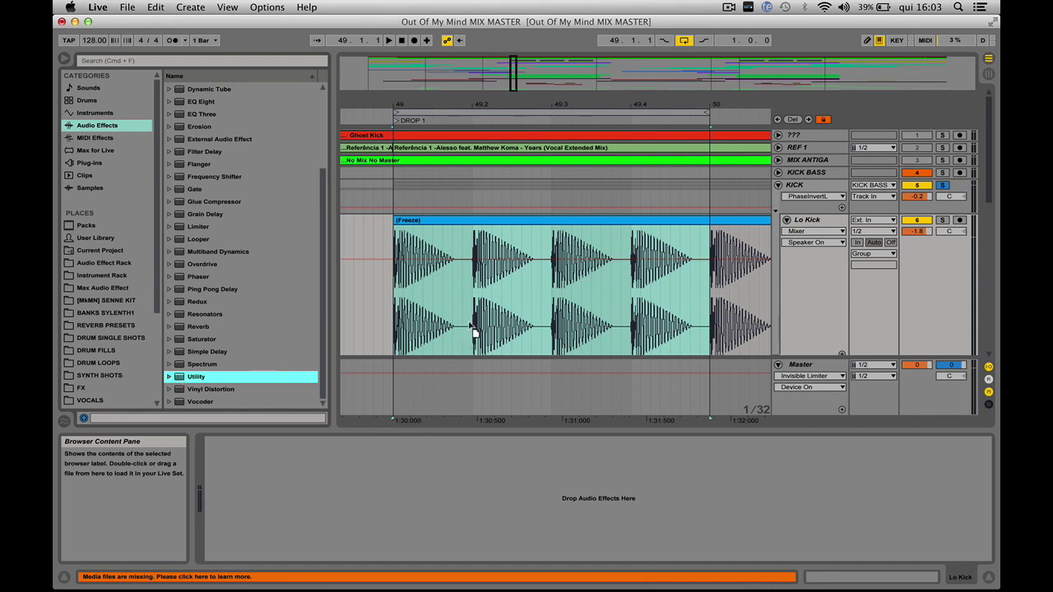
{"action": "left_click_drag", "start_coordinate": [449, 318], "coordinate": [451, 315]}
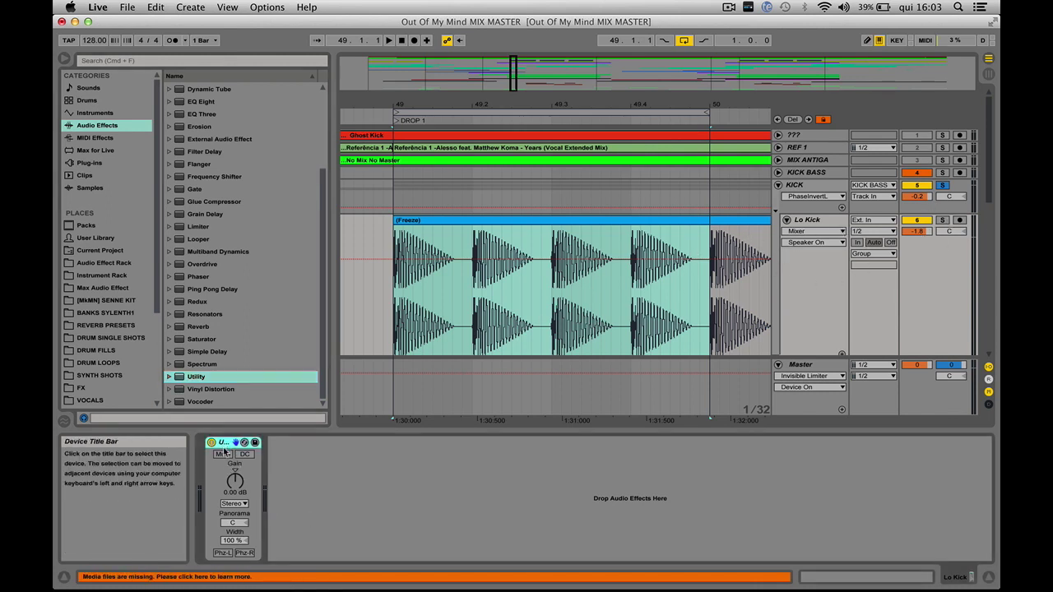
{"action": "left_click", "coordinate": [222, 555]}
{"action": "left_click", "coordinate": [244, 554]}
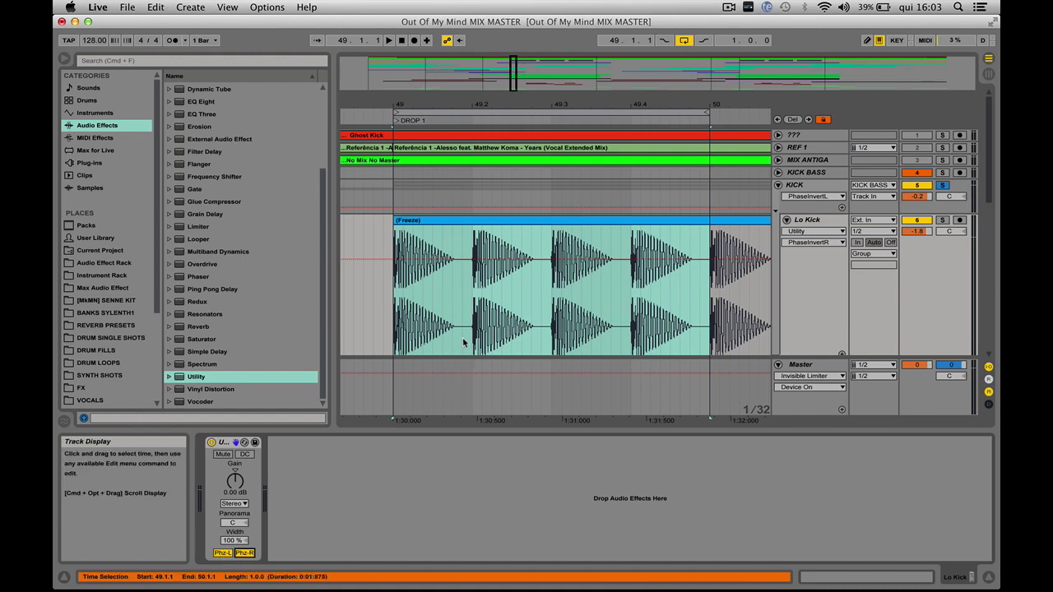
- Load the Utility preset Phase Invert onto the Lo Kick track
{"action": "left_click", "coordinate": [392, 305]}
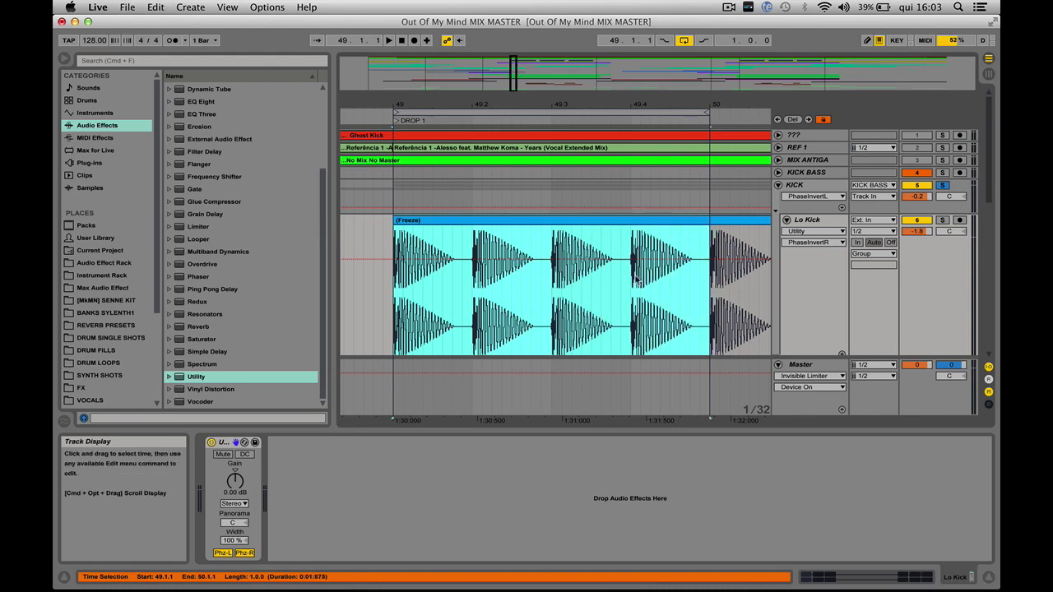
{"action": "left_click", "coordinate": [278, 486]}
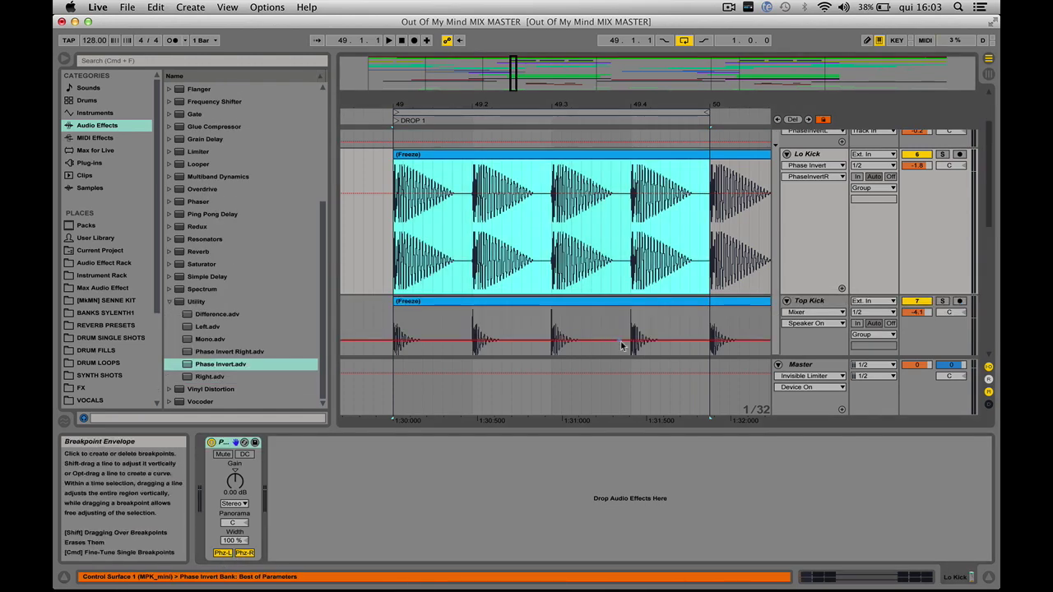
- Select bar 49 across Lo Kick and Top Kick and open the Lo Kick track's devices
{"action": "scroll", "coordinate": [622, 346], "scroll_direction": "up", "scroll_amount": 1}
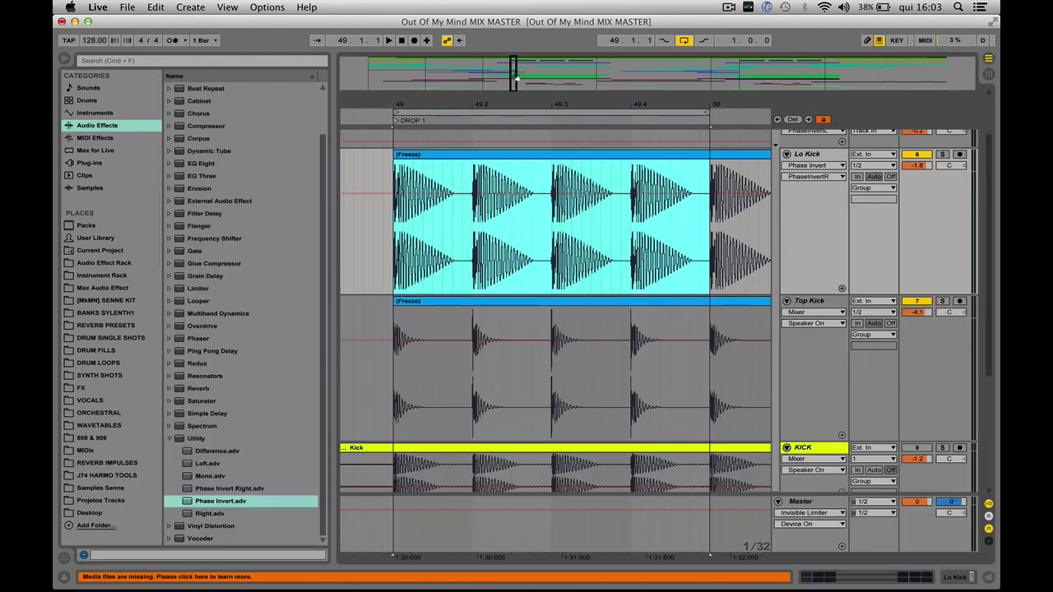
{"action": "left_click_drag", "start_coordinate": [418, 104], "coordinate": [418, 92]}
{"action": "scroll", "coordinate": [467, 329], "scroll_direction": "up", "scroll_amount": 3}
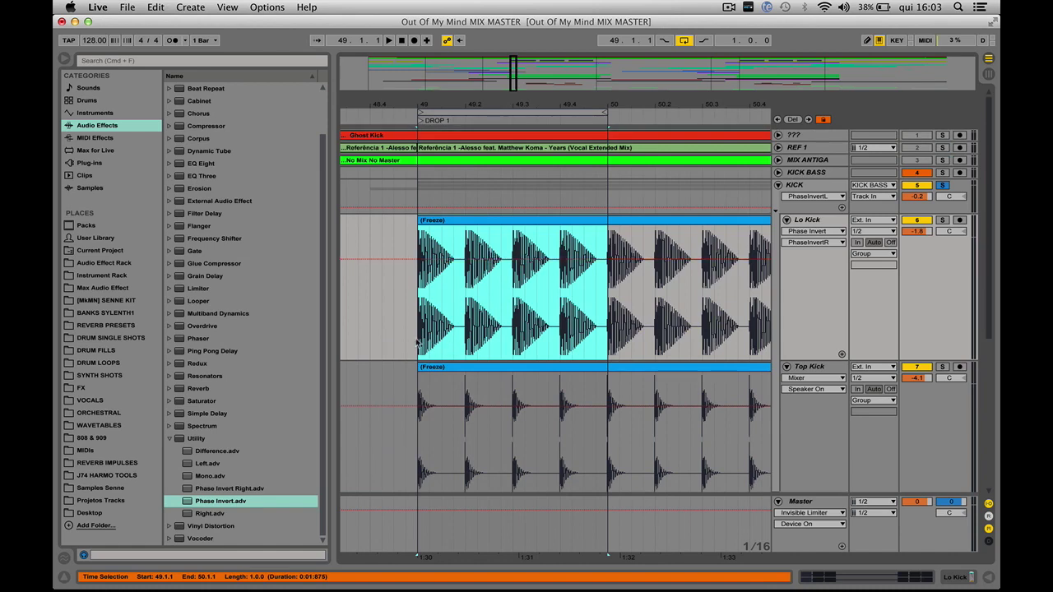
{"action": "left_click_drag", "start_coordinate": [418, 343], "coordinate": [609, 405]}
{"action": "double_click", "coordinate": [816, 221]}
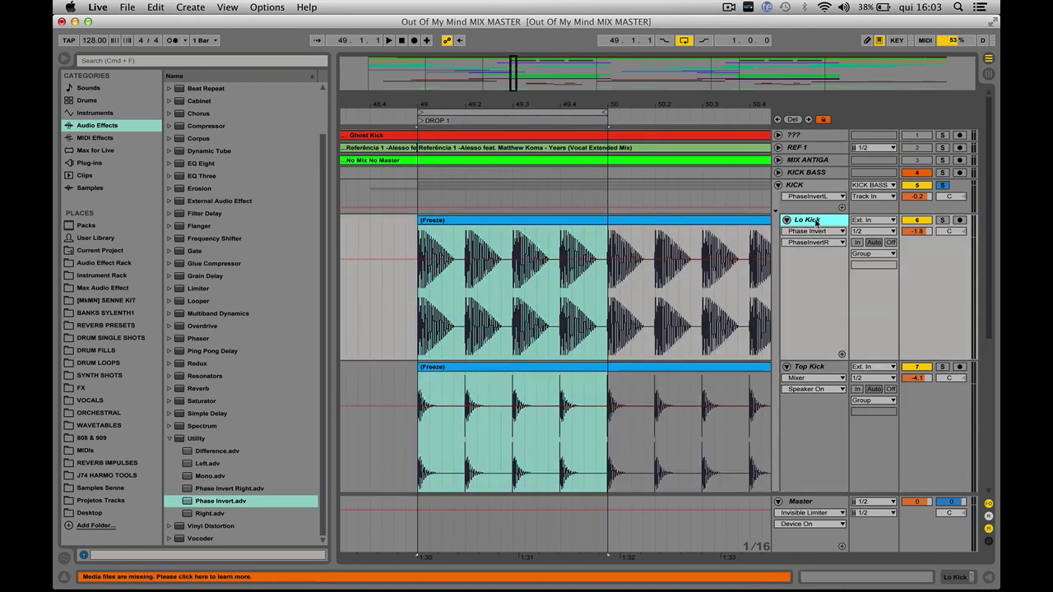
- Deactivate the Phase Invert Utility on Lo Kick and review the neighbouring kick tracks in the arrangement
{"action": "left_click", "coordinate": [210, 442]}
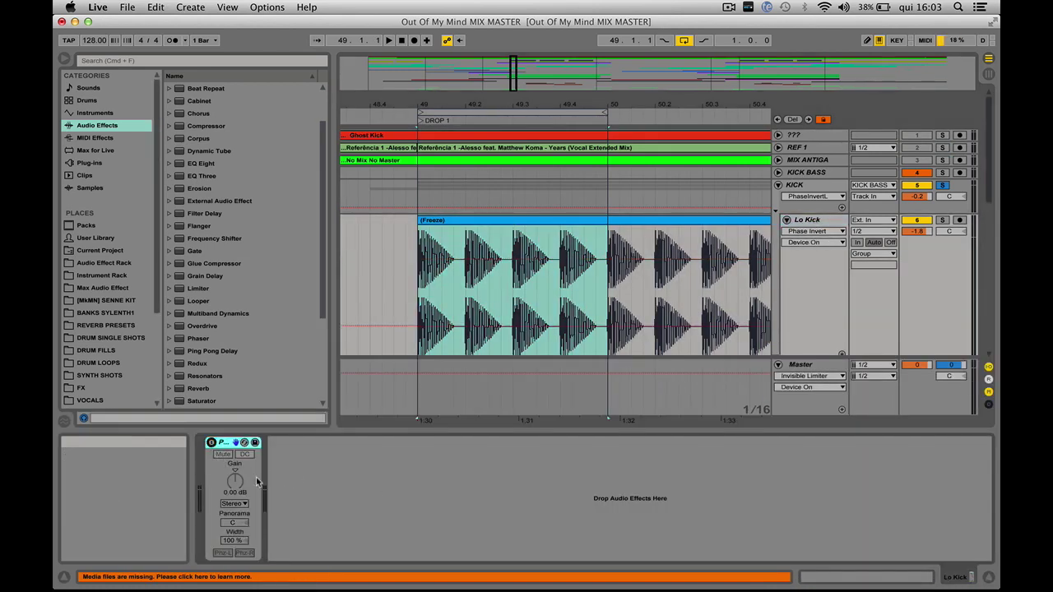
{"action": "left_click", "coordinate": [809, 221]}
{"action": "scroll", "coordinate": [811, 337], "scroll_direction": "down", "scroll_amount": 1}
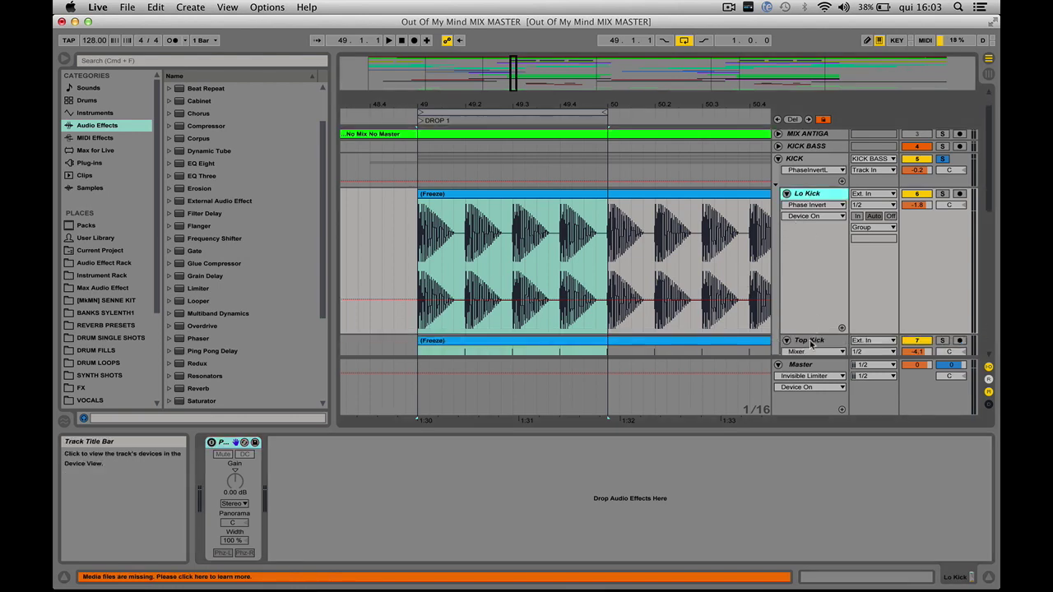
{"action": "scroll", "coordinate": [810, 333], "scroll_direction": "down", "scroll_amount": 5}
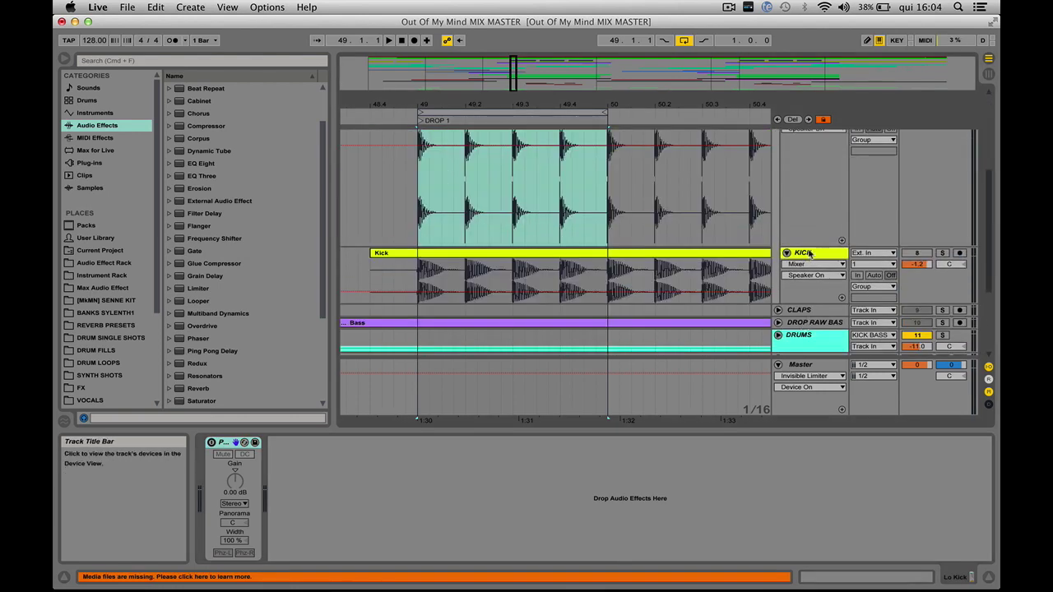
{"action": "scroll", "coordinate": [809, 247], "scroll_direction": "down", "scroll_amount": 3}
{"action": "scroll", "coordinate": [809, 263], "scroll_direction": "up", "scroll_amount": 6}
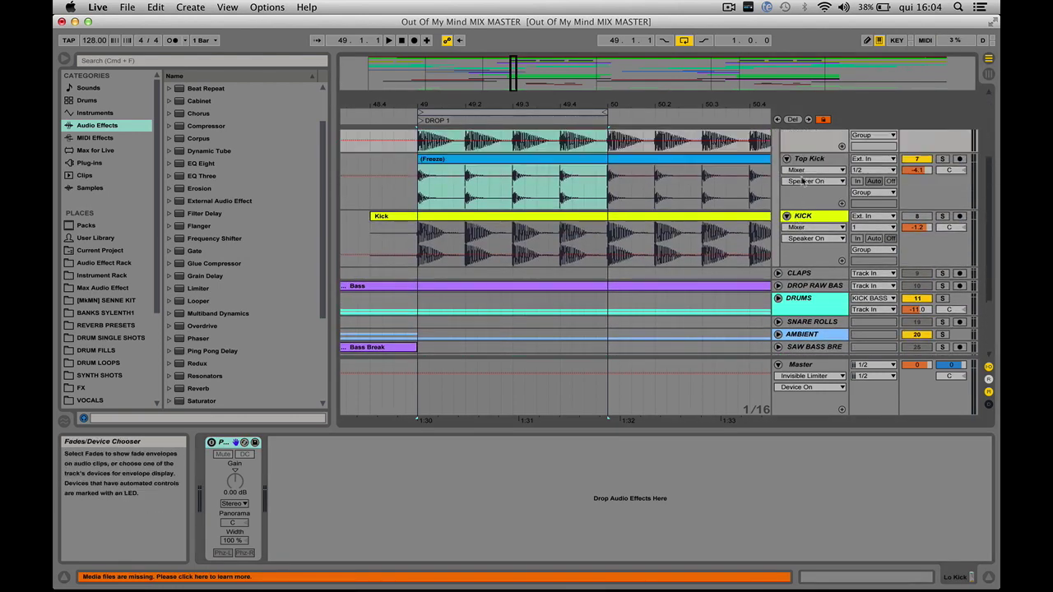
{"action": "scroll", "coordinate": [568, 319], "scroll_direction": "down", "scroll_amount": 2}
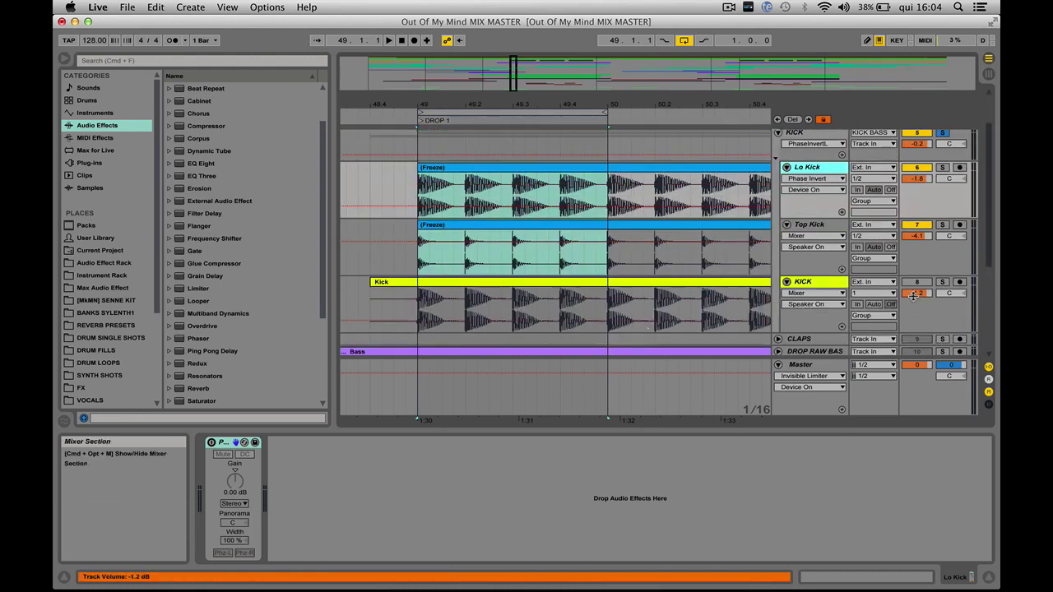
{"action": "scroll", "coordinate": [854, 289], "scroll_direction": "up", "scroll_amount": 2}
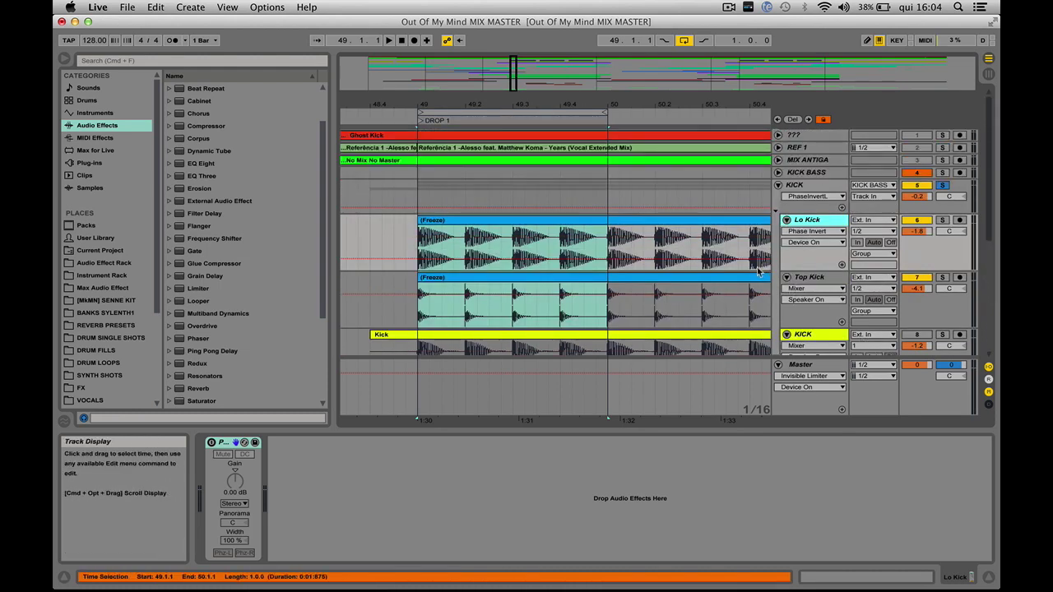
- Open the Oszillos Mega Scope on the KICK group, move its window up and set its display length to 1/4 note
{"action": "left_click", "coordinate": [826, 189]}
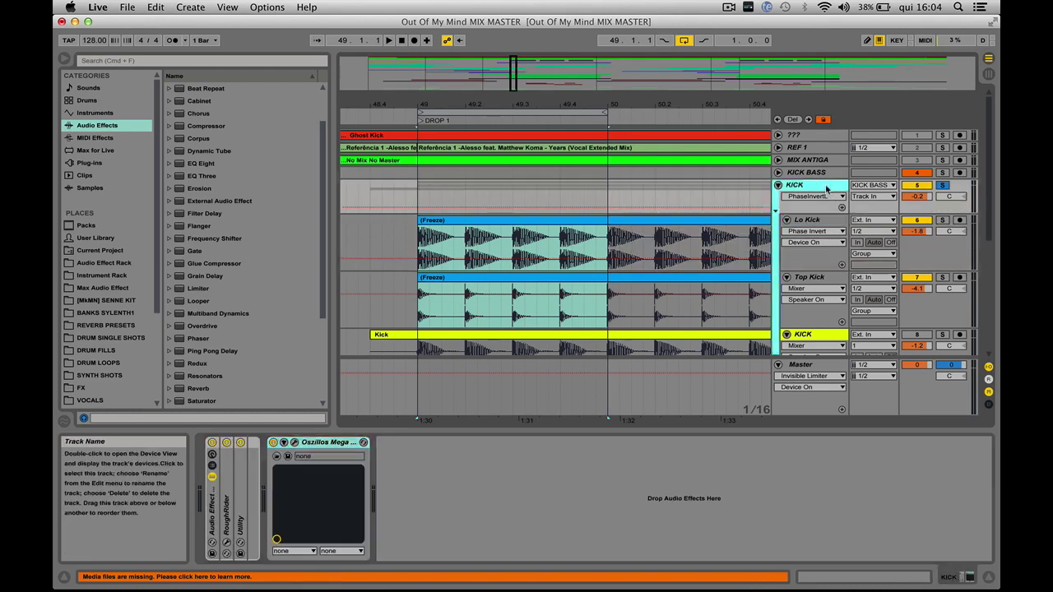
{"action": "left_click", "coordinate": [293, 442]}
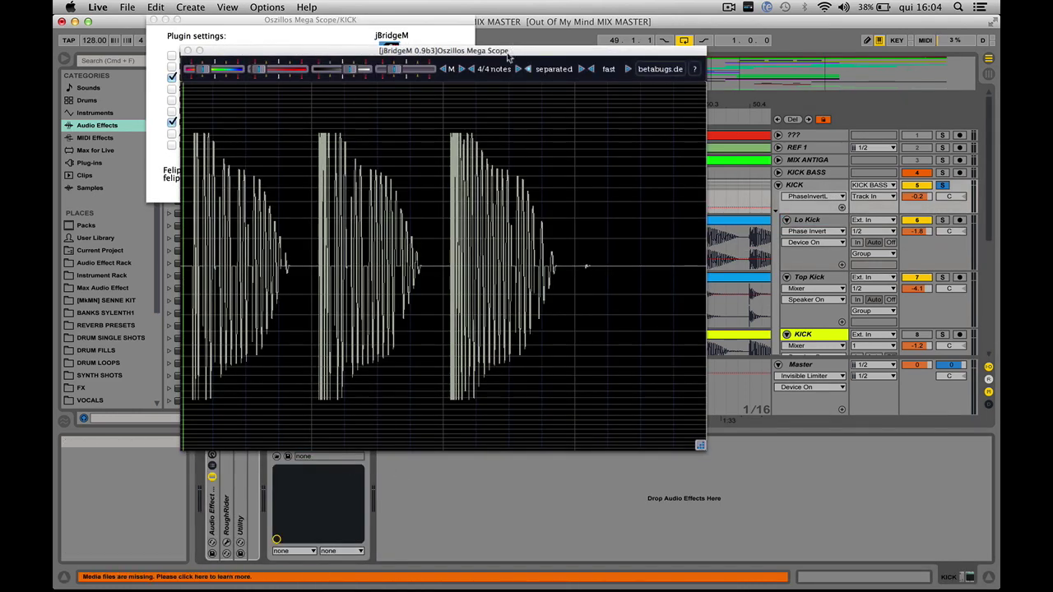
{"action": "left_click_drag", "start_coordinate": [508, 53], "coordinate": [534, 22]}
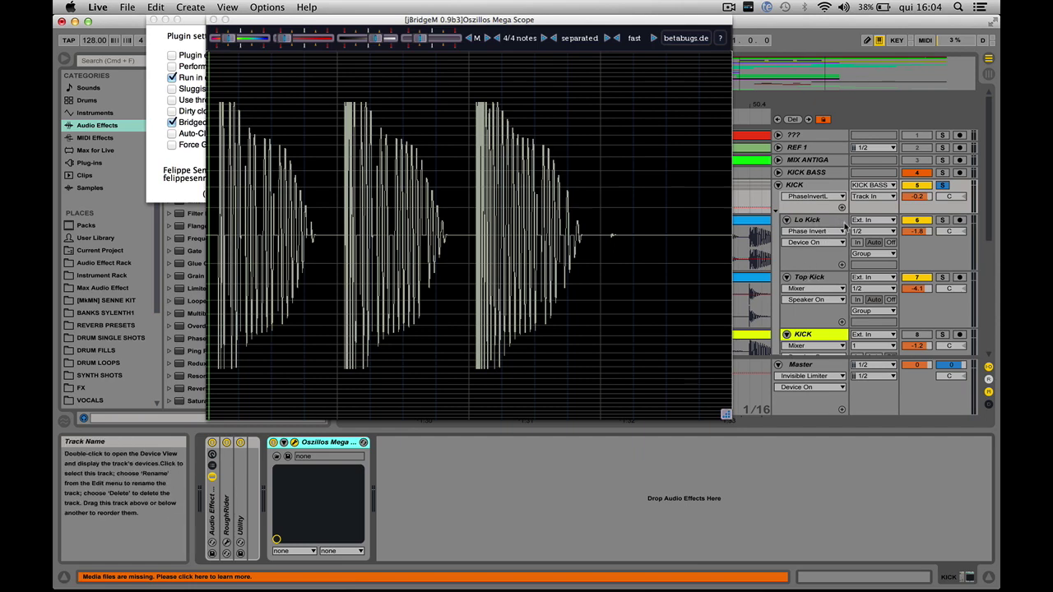
{"action": "left_click", "coordinate": [811, 188]}
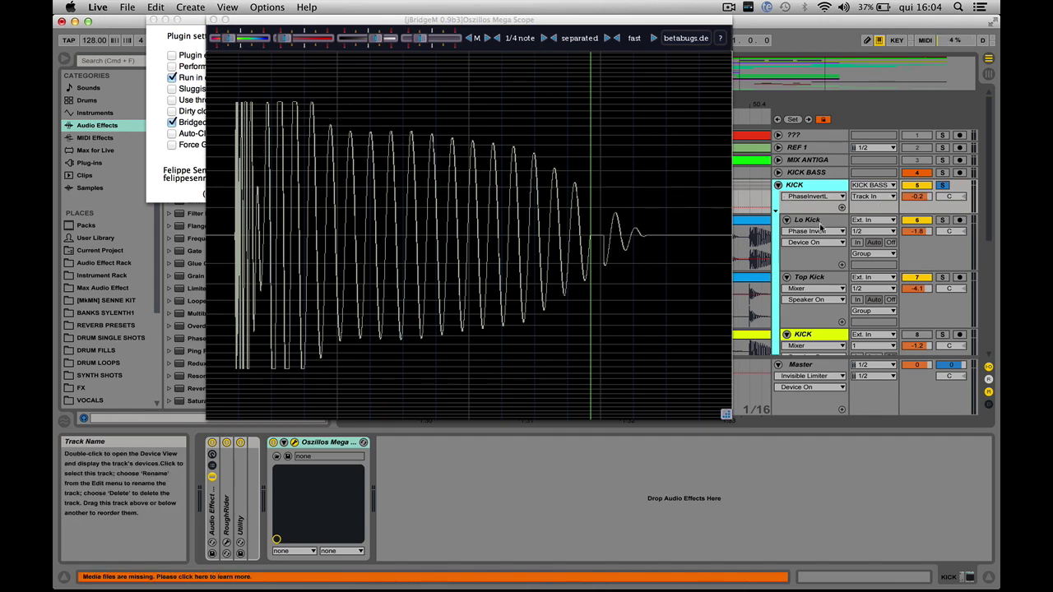
- Reactivate the Phase Invert Utility on Lo Kick and examine the KICK group's combined waveform in the scope
{"action": "left_click", "coordinate": [737, 280]}
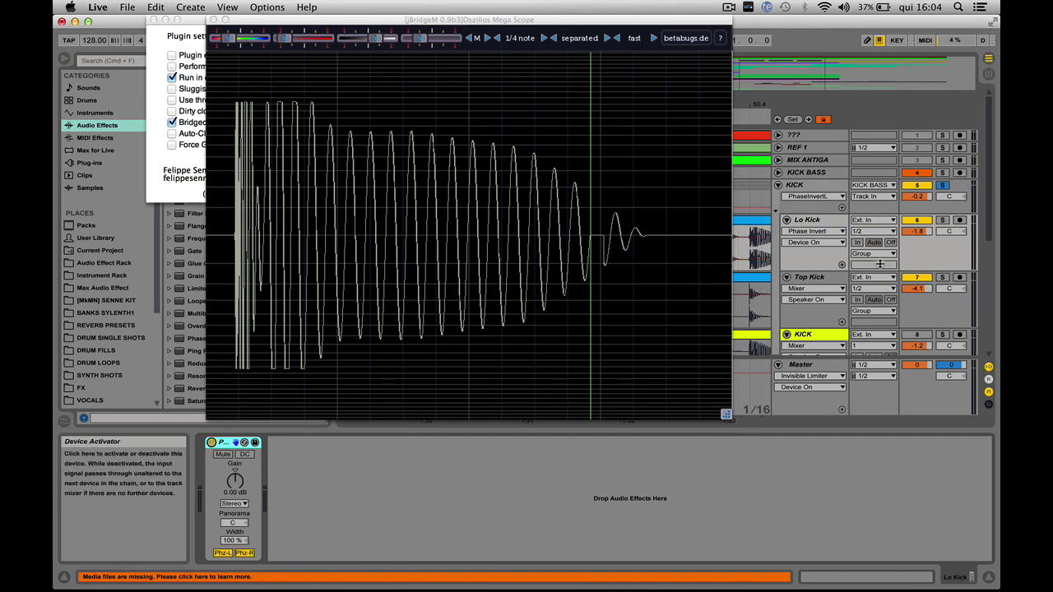
{"action": "left_click", "coordinate": [811, 278]}
{"action": "left_click", "coordinate": [825, 260]}
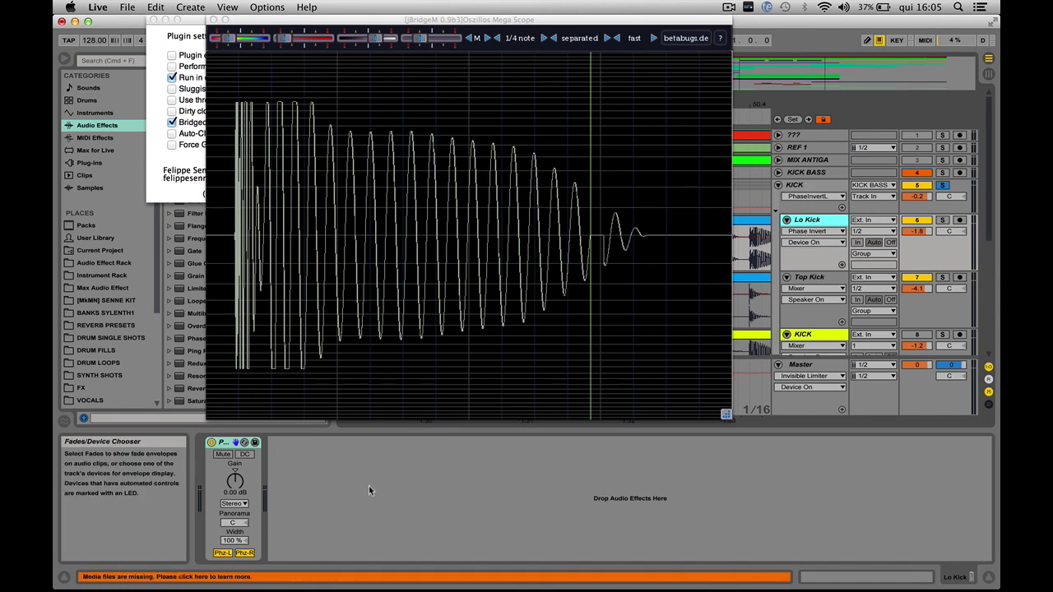
{"action": "left_click", "coordinate": [803, 185]}
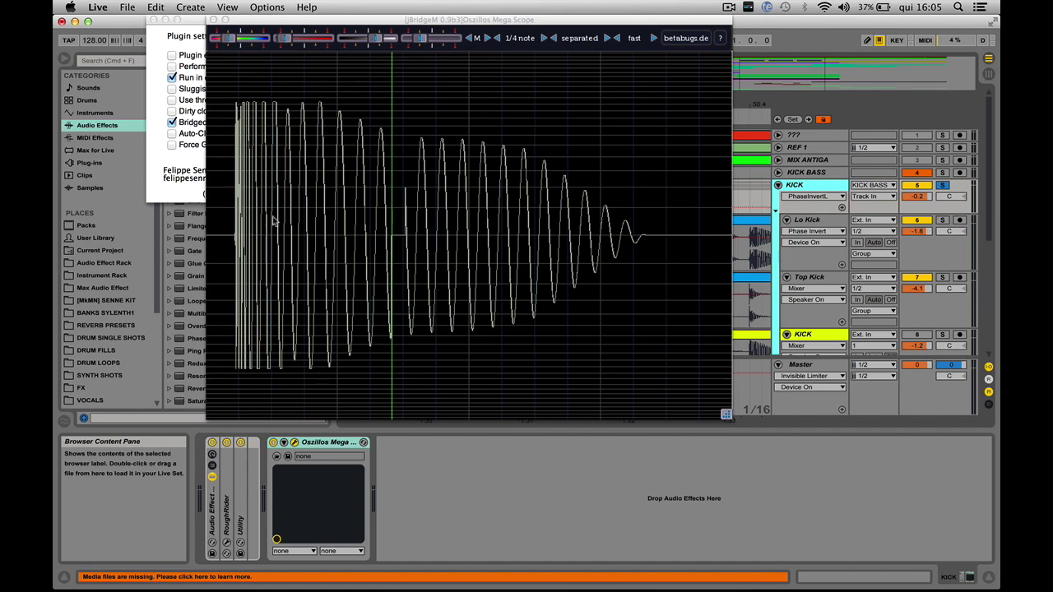
{"action": "left_click", "coordinate": [803, 222]}
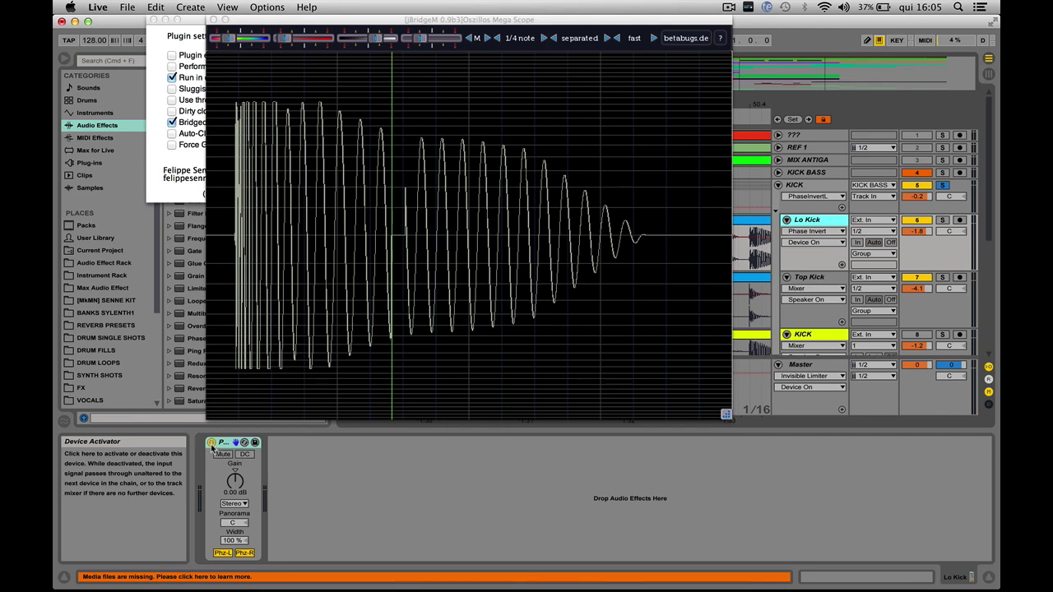
- Play the loop while switching Lo Kick's Phase Invert Utility off and on to compare the waveforms in the scope
{"action": "left_click", "coordinate": [211, 445]}
{"action": "key", "text": "space"}
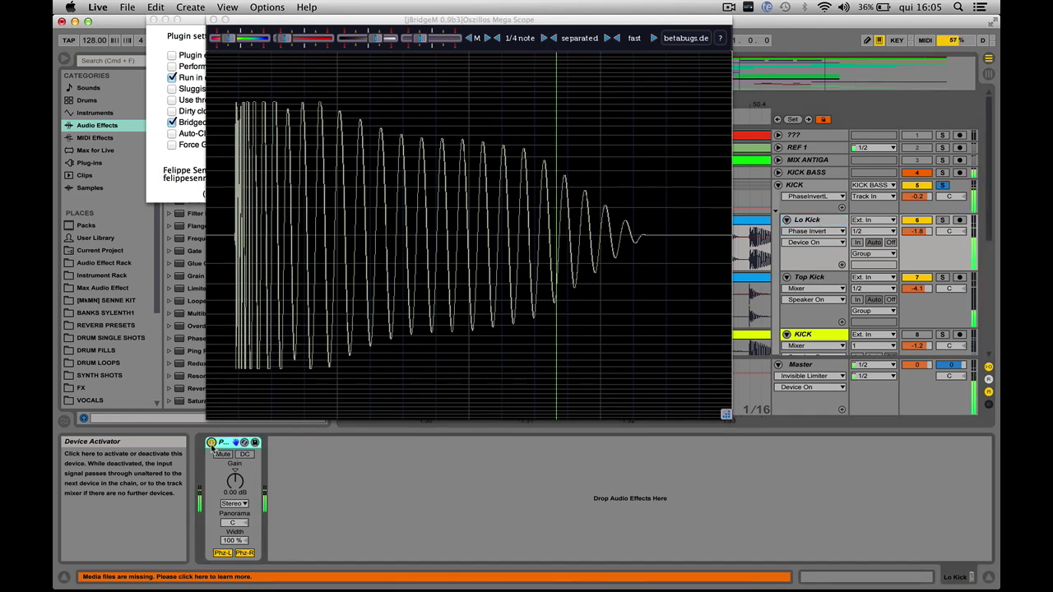
{"action": "left_click", "coordinate": [211, 442]}
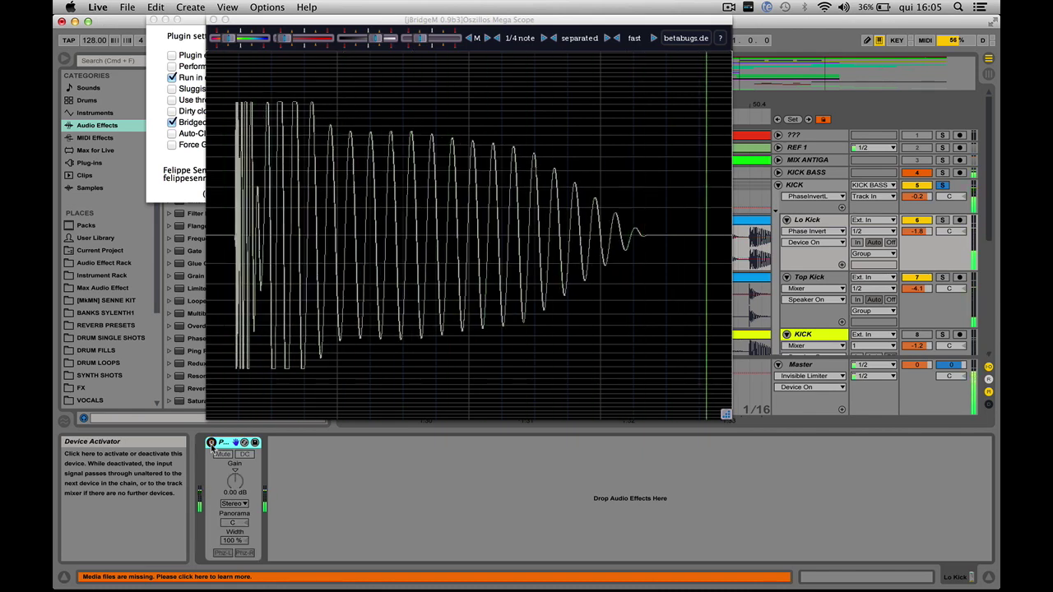
{"action": "left_click", "coordinate": [211, 443]}
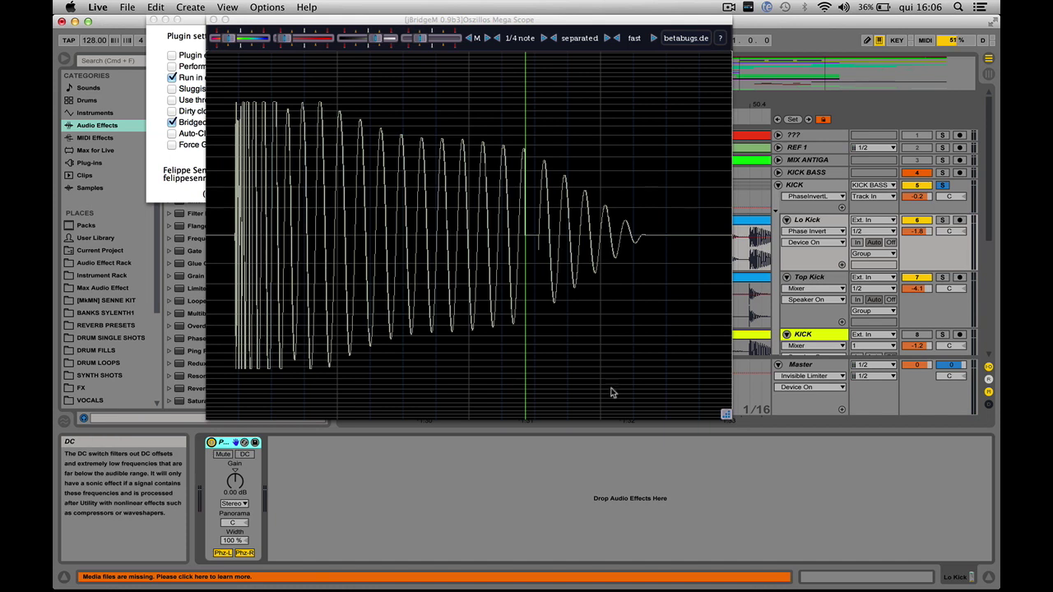
- Play the loop again with Lo Kick's Utility active, stop it, and close the Oszillos Mega Scope windows
{"action": "left_click", "coordinate": [816, 226]}
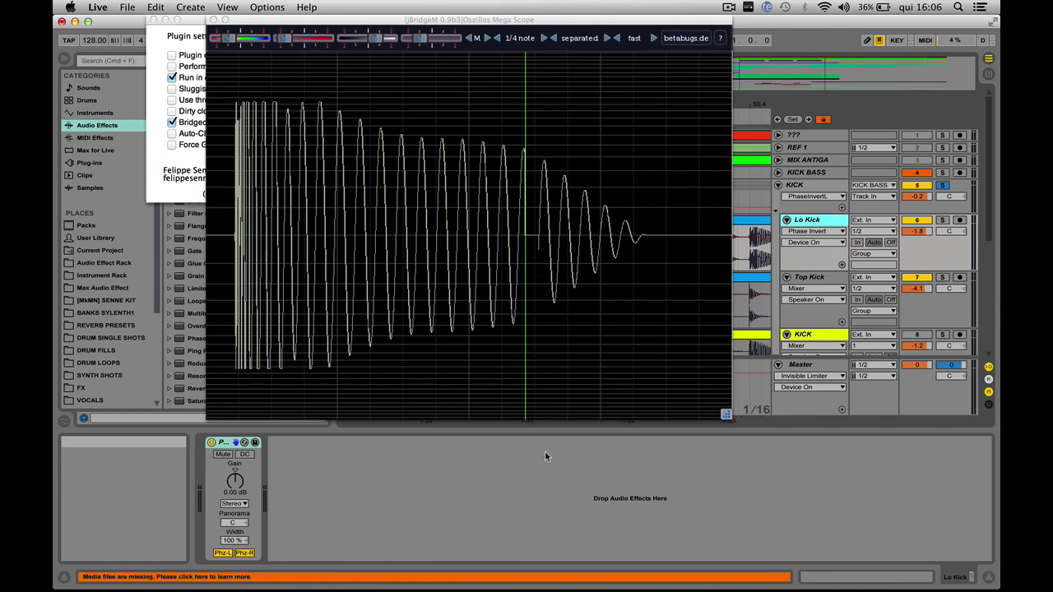
{"action": "left_click", "coordinate": [220, 445]}
{"action": "key", "text": "space"}
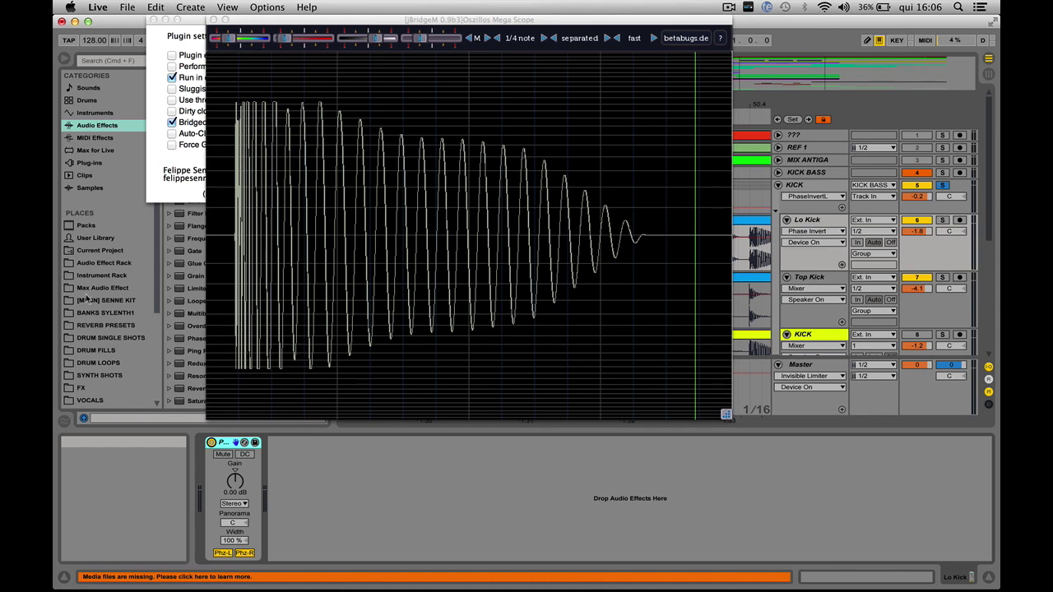
{"action": "left_click", "coordinate": [213, 19]}
{"action": "left_click", "coordinate": [153, 19]}
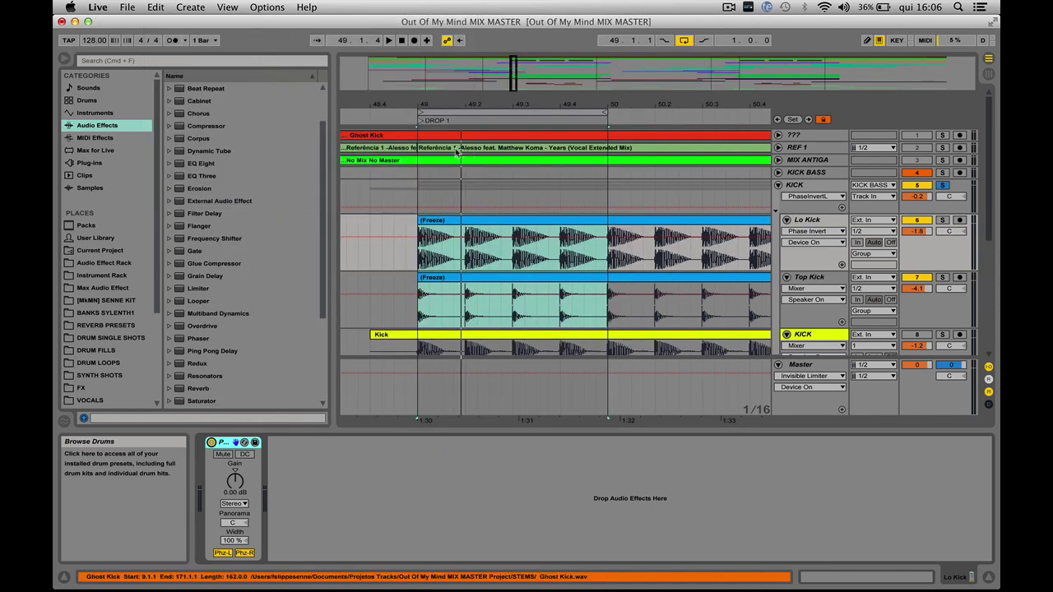
- Compare the device chains of Lo Kick and Top Kick, selecting the hit from 49.2 to 49.3 on Top Kick
{"action": "left_click", "coordinate": [818, 278]}
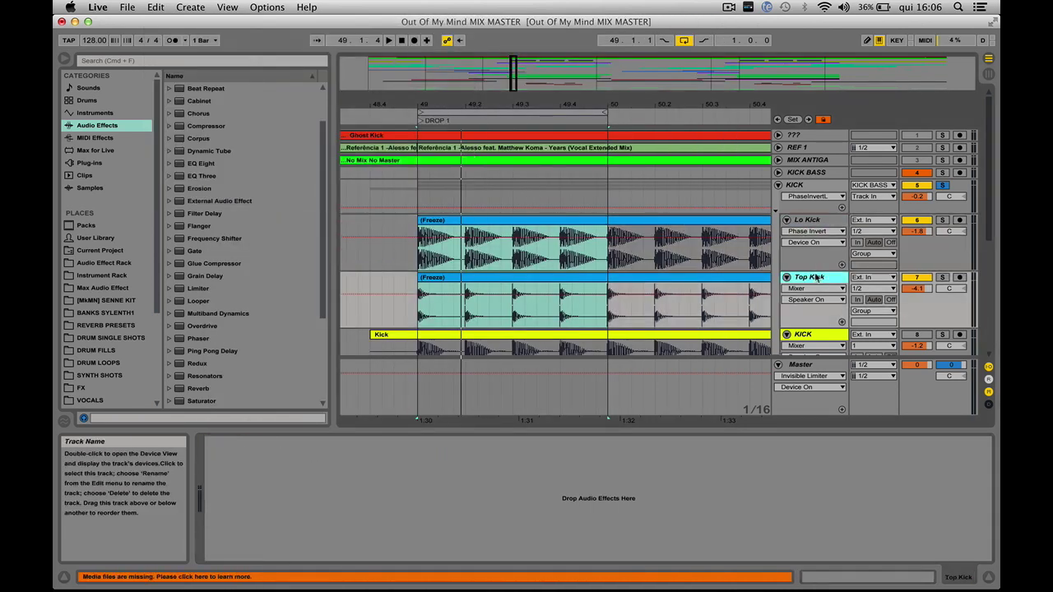
{"action": "left_click", "coordinate": [810, 220]}
{"action": "left_click", "coordinate": [814, 278]}
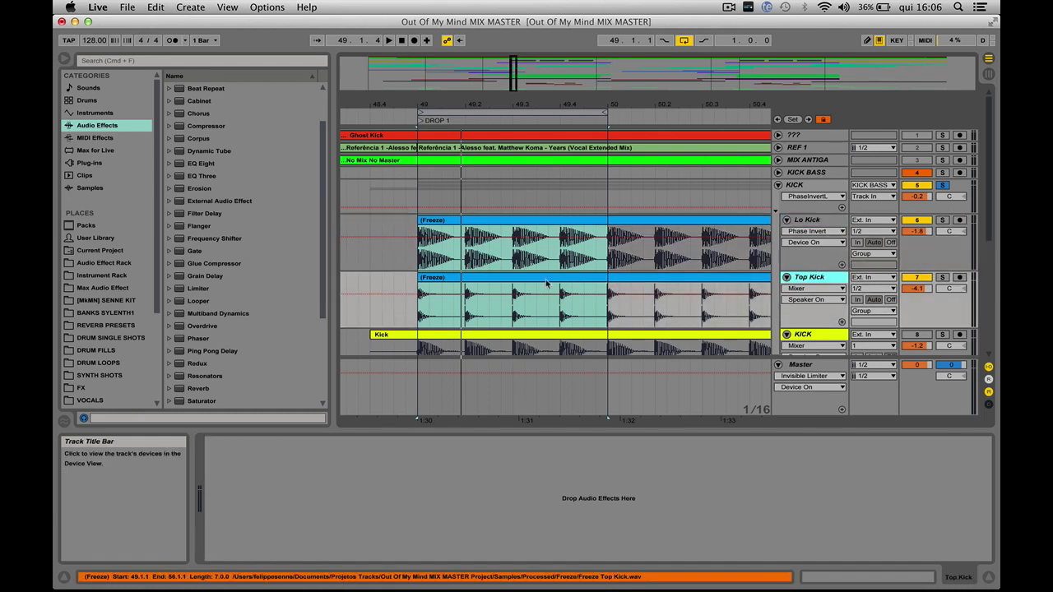
{"action": "left_click_drag", "start_coordinate": [463, 315], "coordinate": [512, 312]}
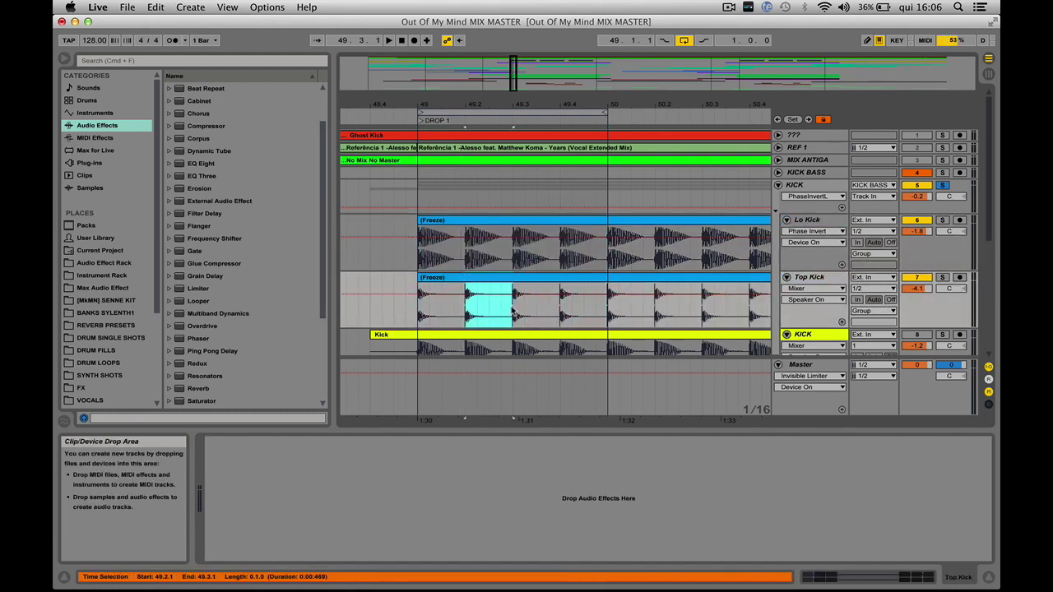
{"action": "left_click", "coordinate": [823, 227]}
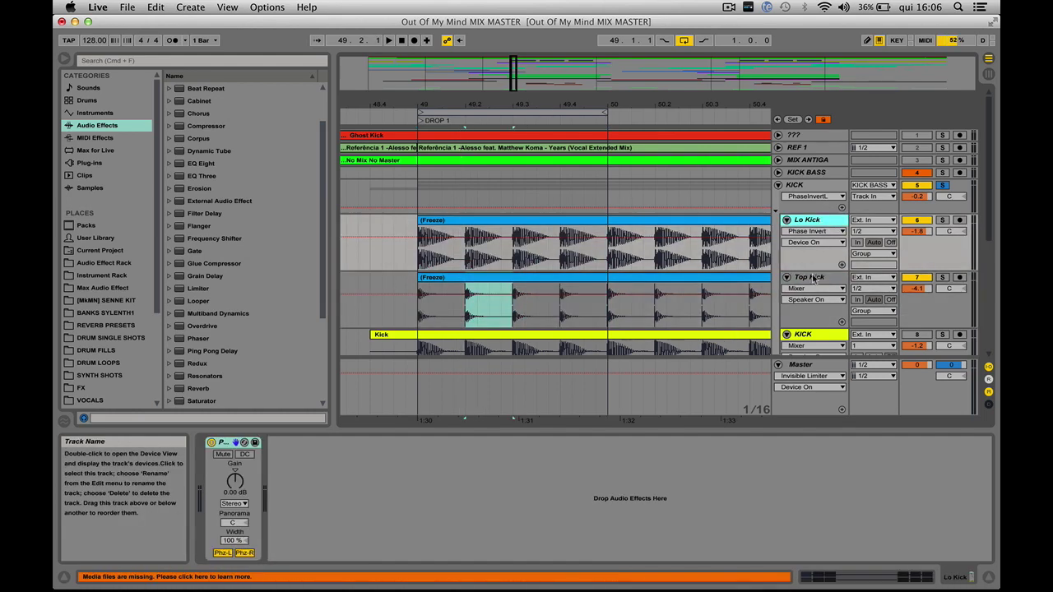
{"action": "left_click", "coordinate": [814, 280]}
{"action": "left_click", "coordinate": [805, 227]}
{"action": "left_click", "coordinate": [804, 277]}
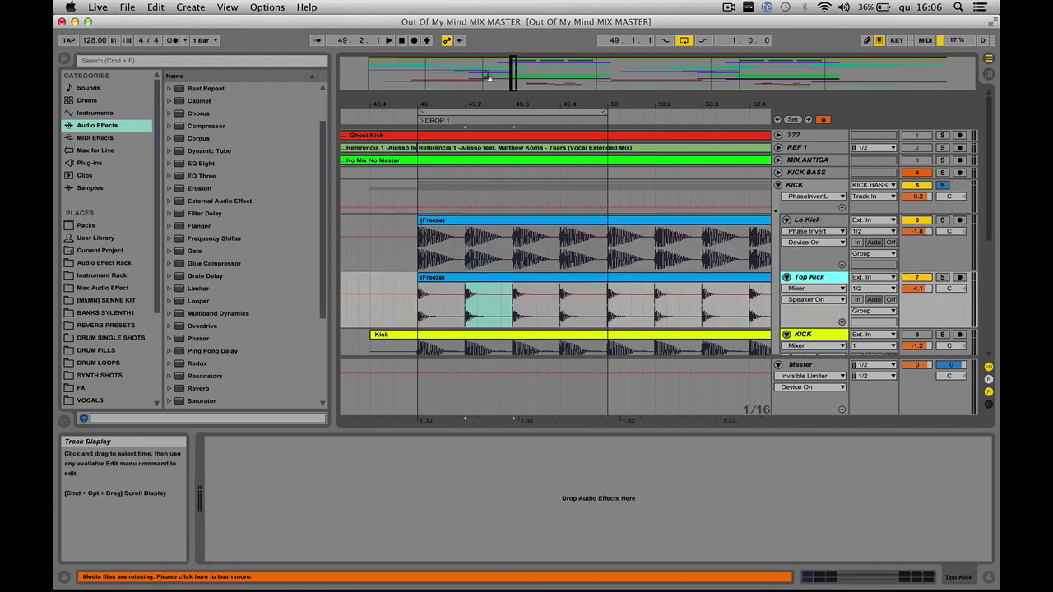
- Examine the first Lo Kick hit up close, selecting its tail from 49.1.2 to 49.2.1
{"action": "left_click_drag", "start_coordinate": [513, 78], "coordinate": [505, 96]}
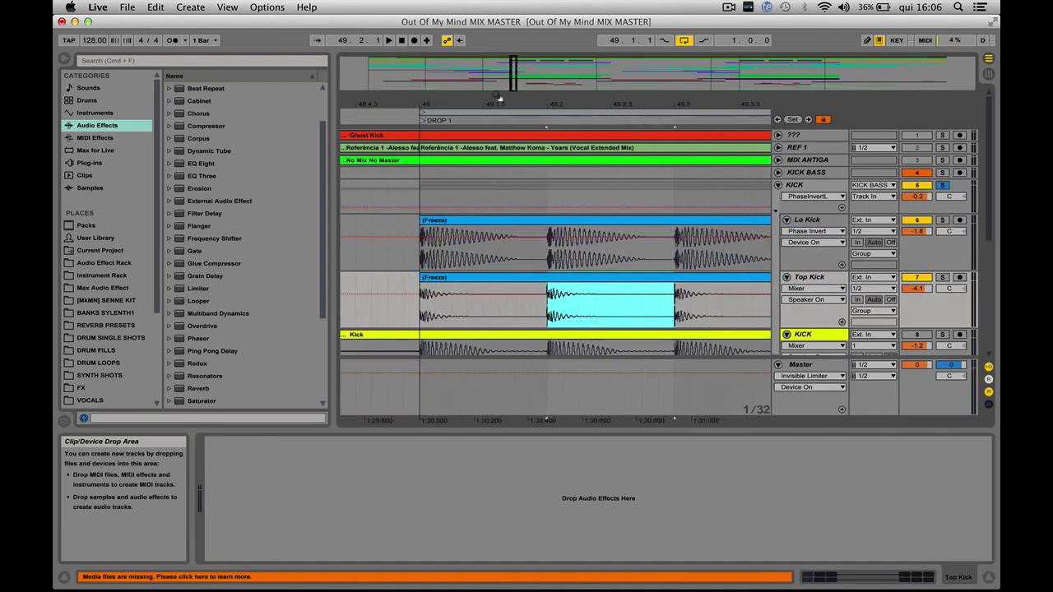
{"action": "left_click_drag", "start_coordinate": [423, 259], "coordinate": [560, 261]}
{"action": "left_click", "coordinate": [482, 262]}
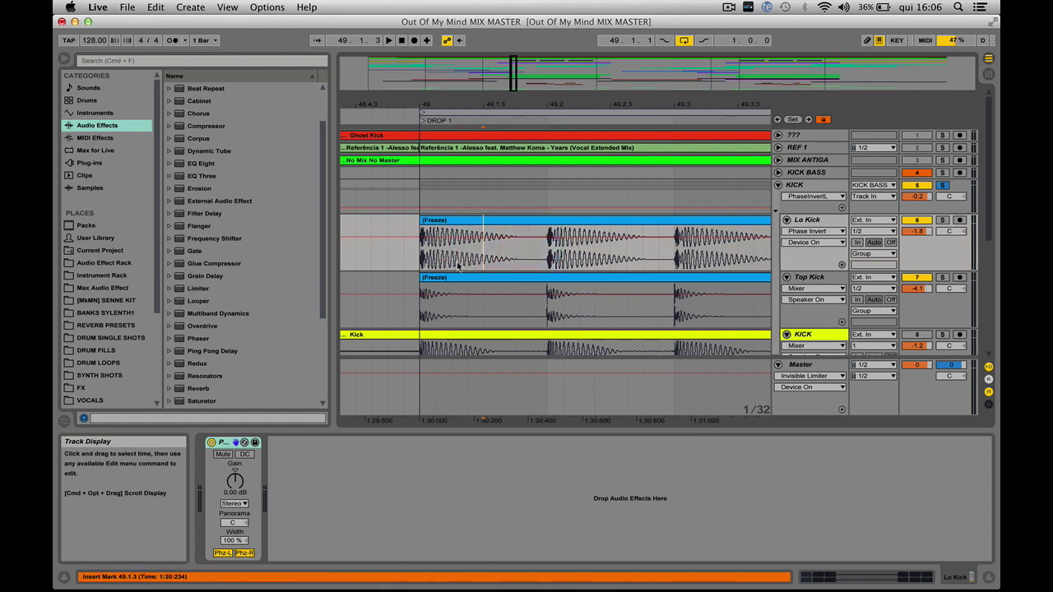
{"action": "left_click_drag", "start_coordinate": [452, 256], "coordinate": [547, 259]}
{"action": "left_click_drag", "start_coordinate": [547, 261], "coordinate": [452, 261]}
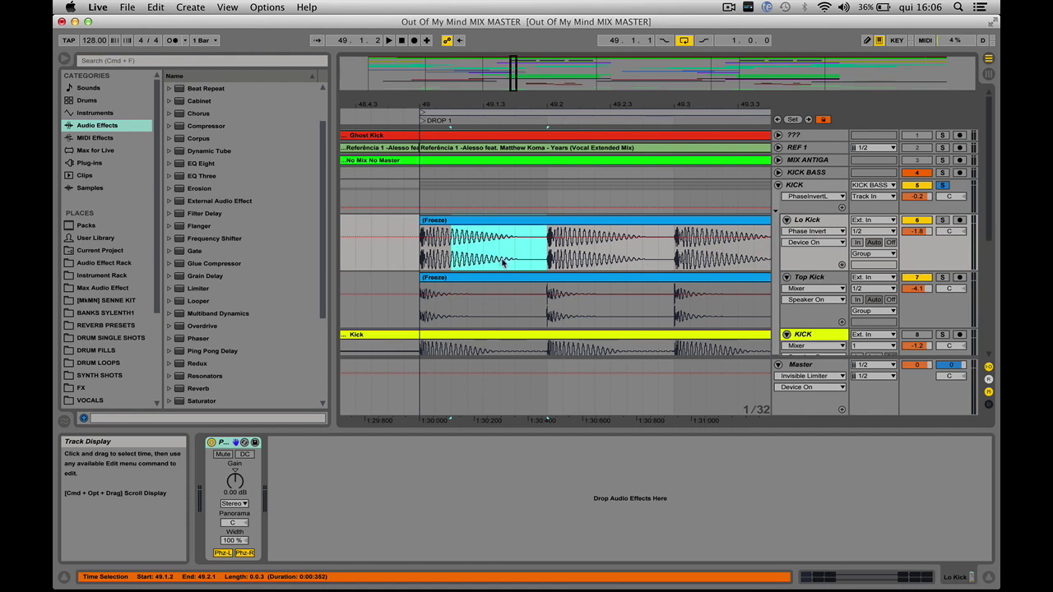
{"action": "left_click", "coordinate": [810, 220]}
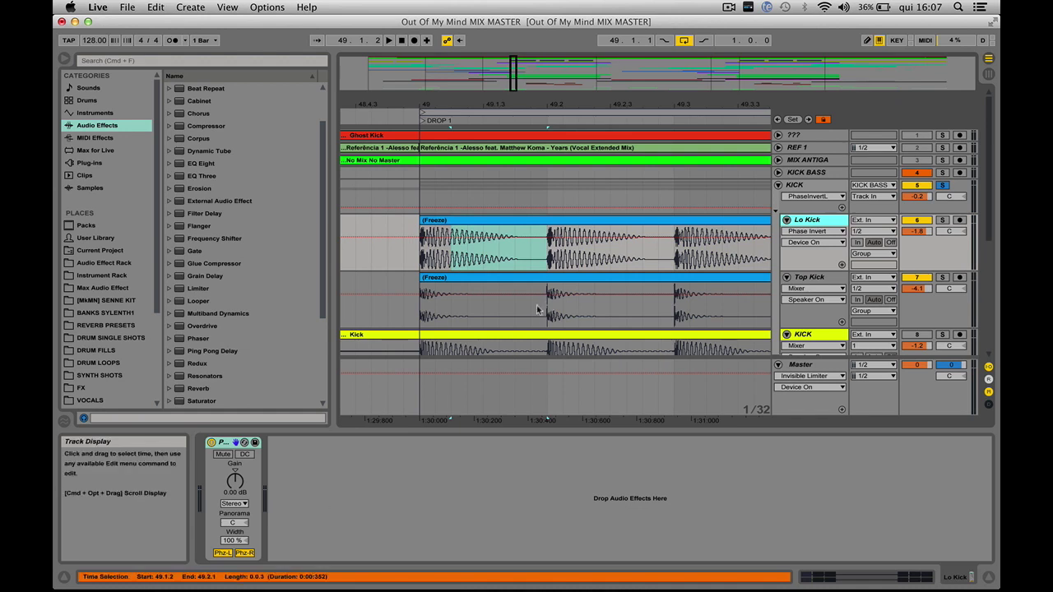
- Select the first kick hit from 49.1.1 to 49.2.1 across both Lo Kick and Top Kick
{"action": "left_click_drag", "start_coordinate": [420, 251], "coordinate": [549, 255]}
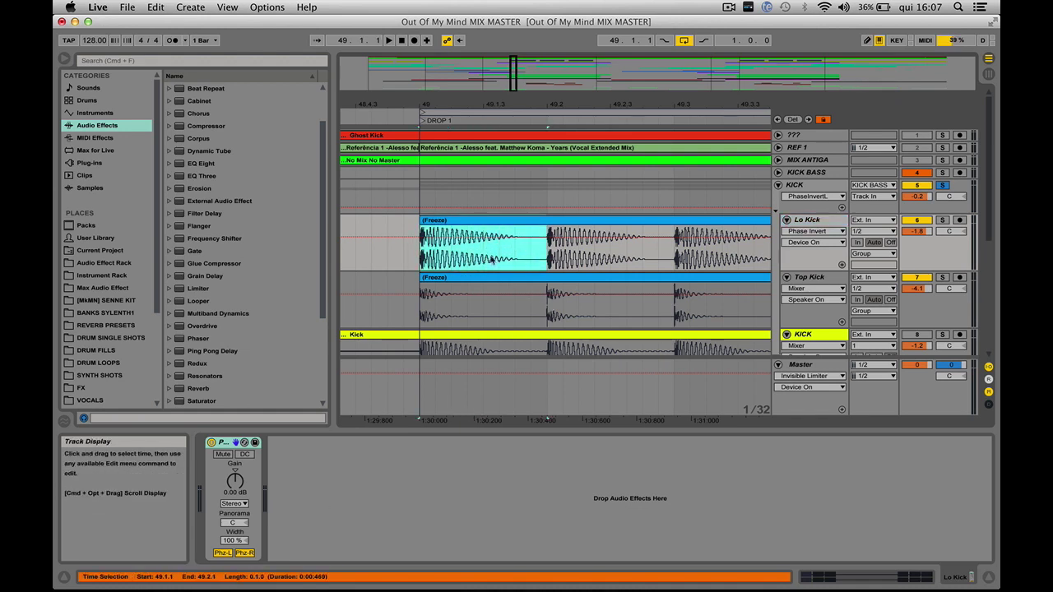
{"action": "left_click", "coordinate": [426, 259]}
{"action": "left_click_drag", "start_coordinate": [426, 260], "coordinate": [547, 317]}
{"action": "left_click", "coordinate": [820, 224]}
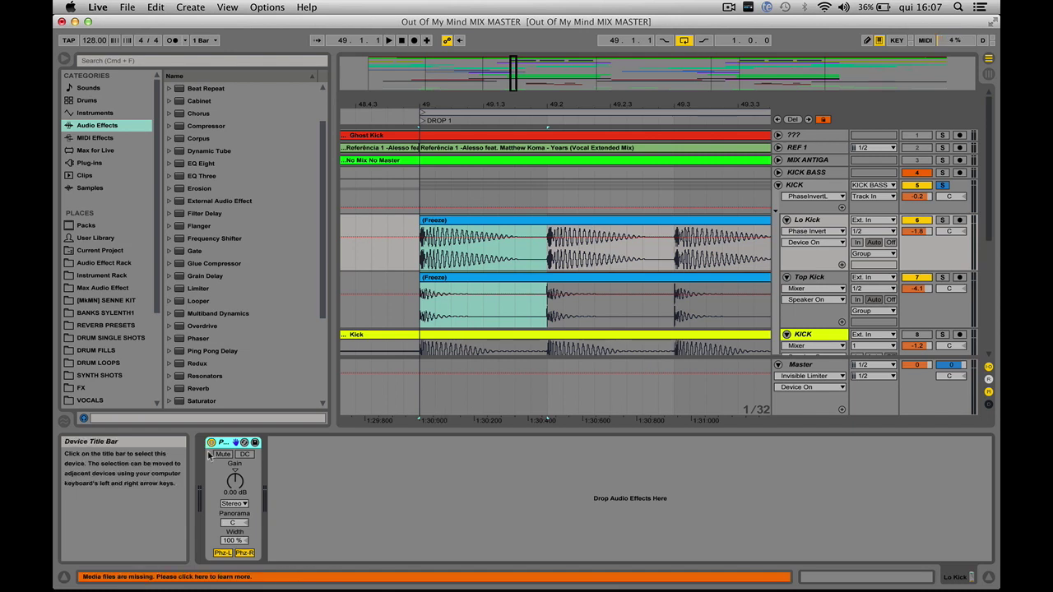
{"action": "left_click", "coordinate": [810, 221]}
{"action": "left_click_drag", "start_coordinate": [420, 250], "coordinate": [548, 310]}
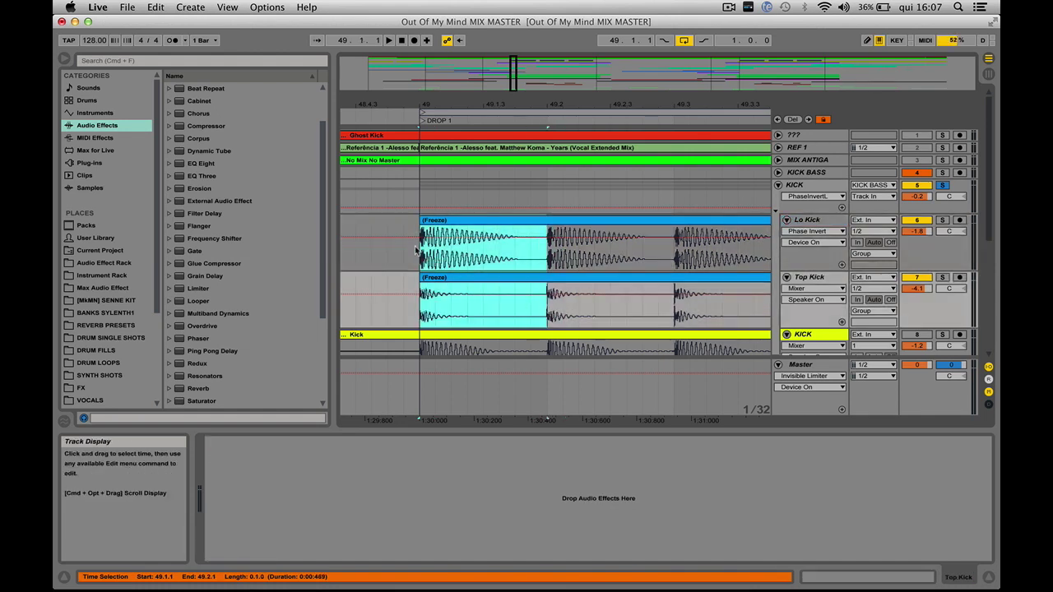
{"action": "left_click_drag", "start_coordinate": [420, 251], "coordinate": [545, 309]}
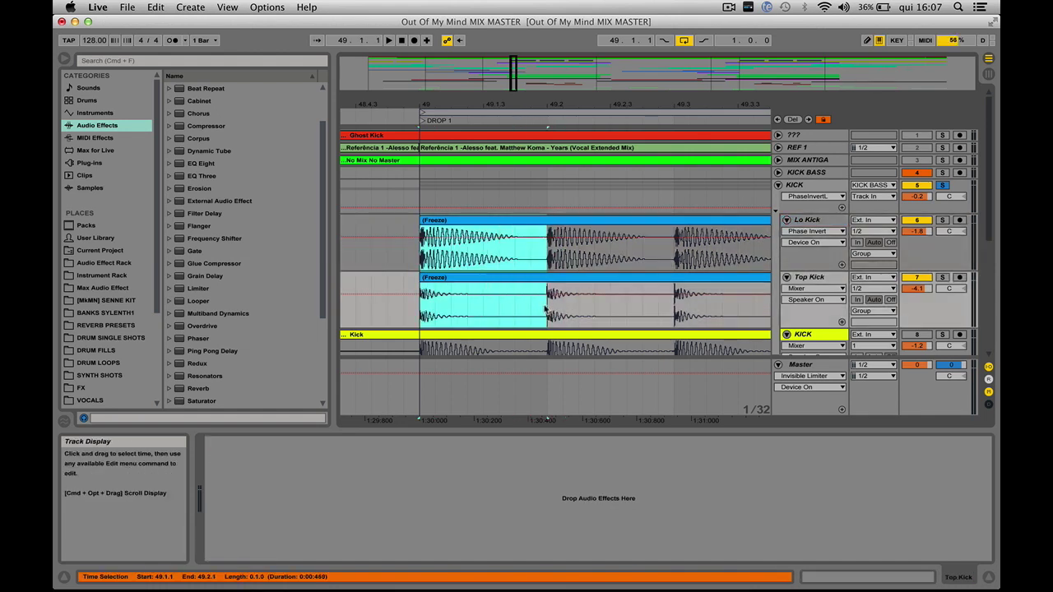
- Switch Lo Kick's Phase Invert Utility off and back on, keeping the Lo Kick track selected
{"action": "left_click", "coordinate": [801, 220]}
{"action": "left_click", "coordinate": [210, 443]}
{"action": "left_click", "coordinate": [211, 444]}
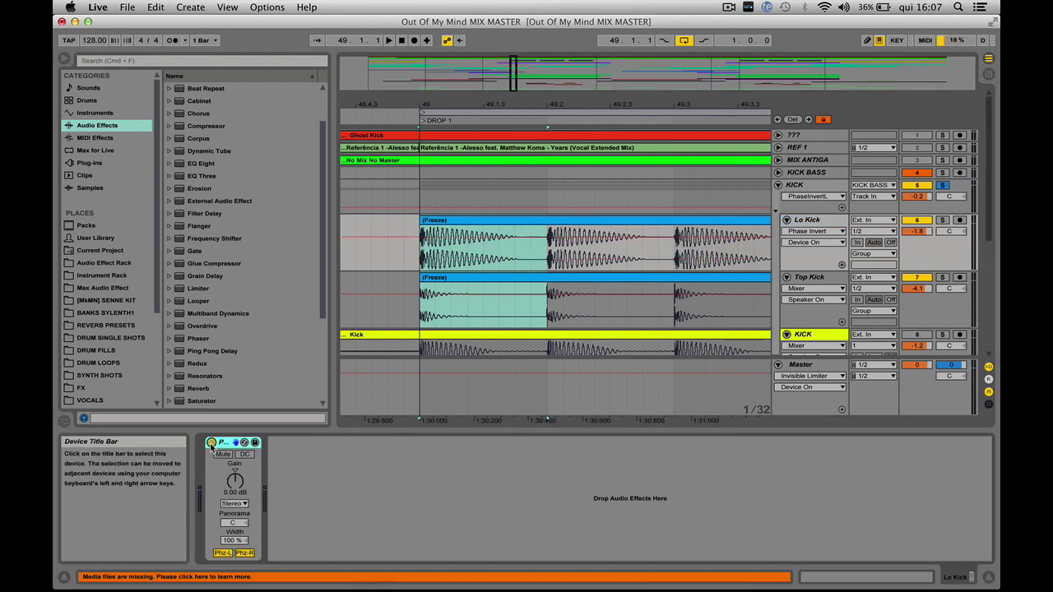
{"action": "left_click_drag", "start_coordinate": [493, 106], "coordinate": [533, 98]}
{"action": "left_click", "coordinate": [809, 221]}
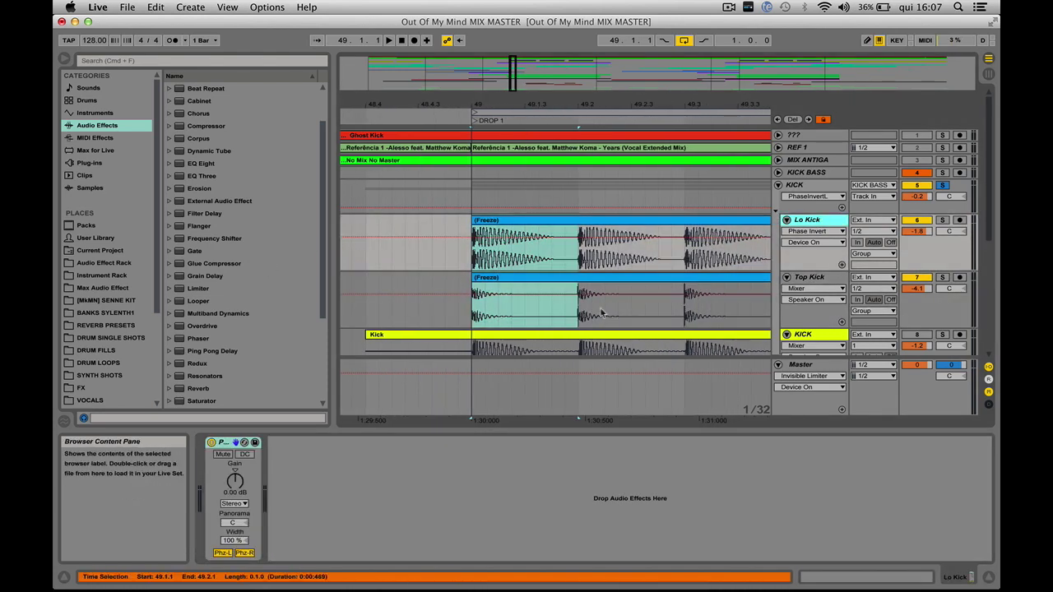
- Search the browser for "ssl" and add the SSLChannel Stereo plug-in after the Phase Invert Utility on Lo Kick
{"action": "key", "text": "super+f"}
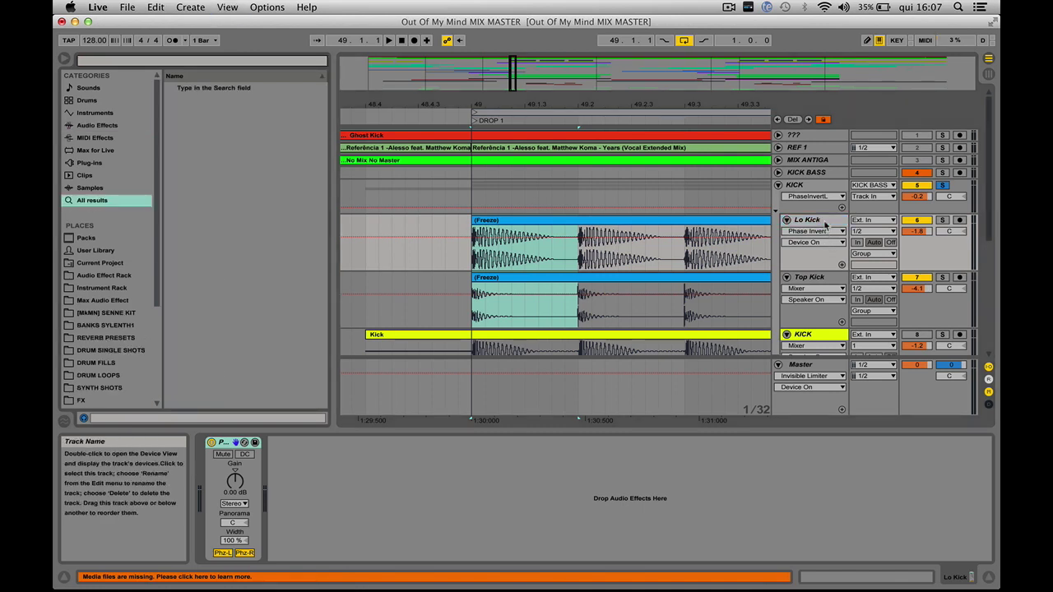
{"action": "type", "text": "ssl"}
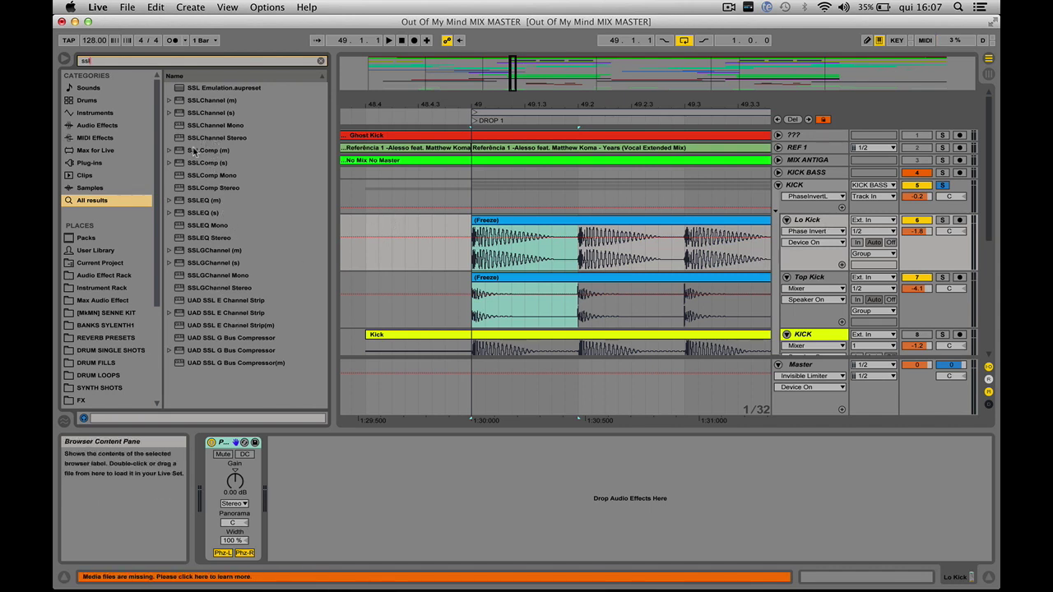
{"action": "left_click_drag", "start_coordinate": [197, 139], "coordinate": [526, 263]}
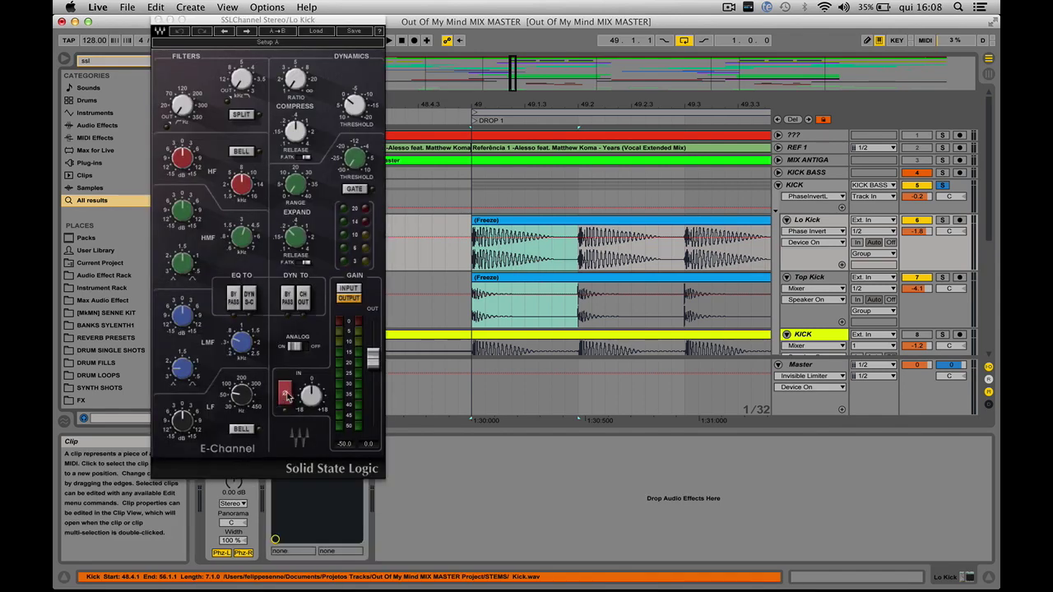
- Toggle the SSLChannel phase reverse on and off, then remove the plug-in from Lo Kick
{"action": "left_click", "coordinate": [286, 399]}
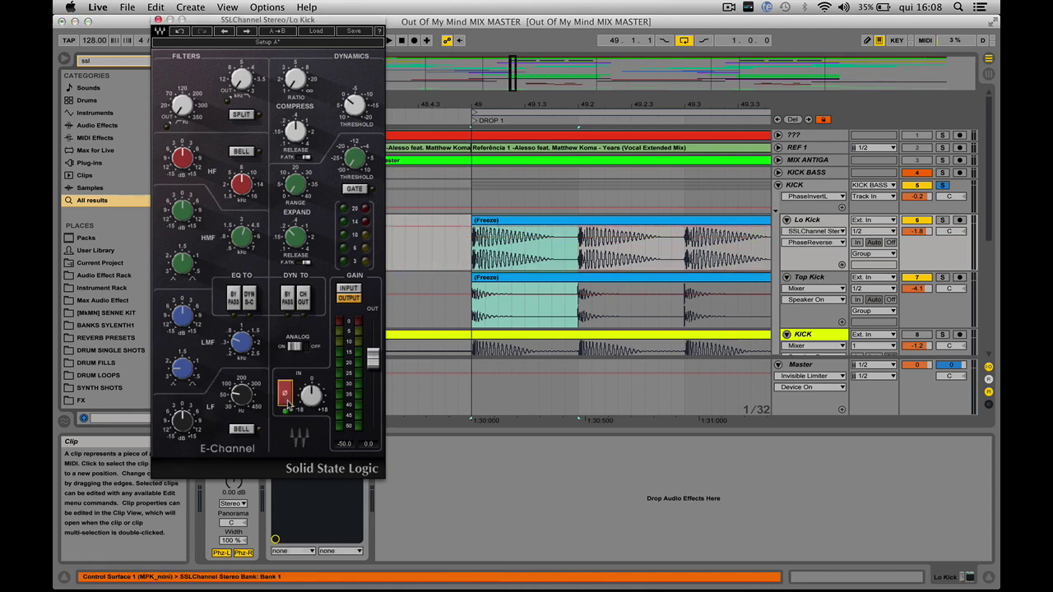
{"action": "left_click", "coordinate": [285, 399]}
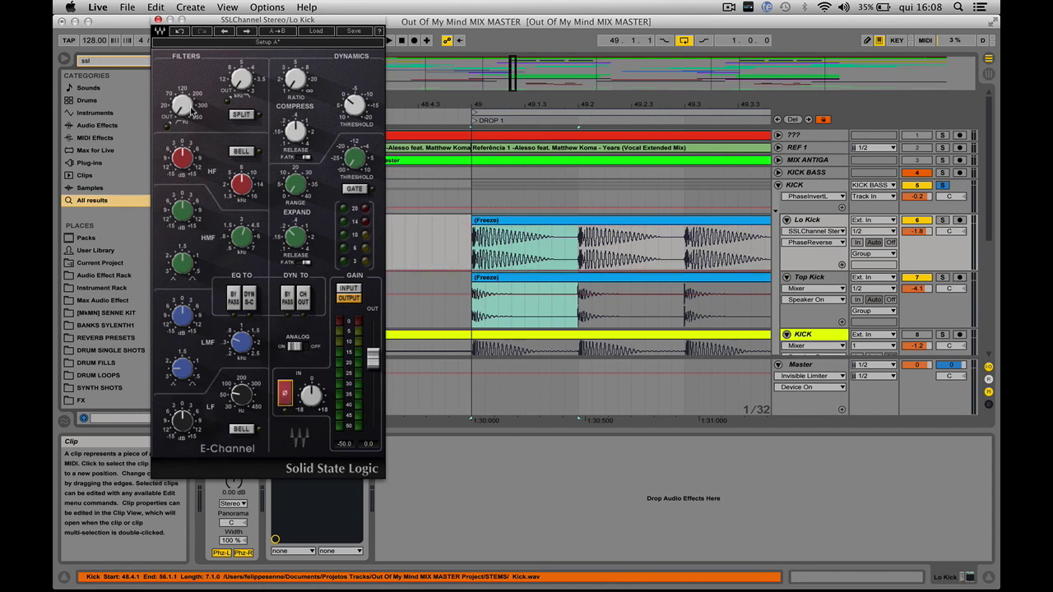
{"action": "left_click", "coordinate": [158, 20]}
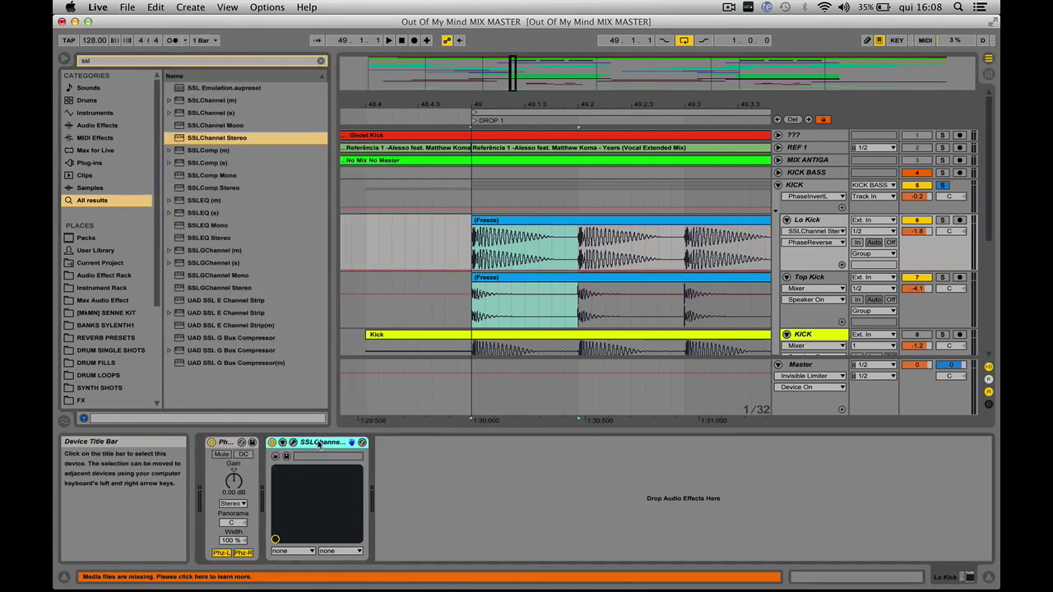
{"action": "key", "text": "Delete"}
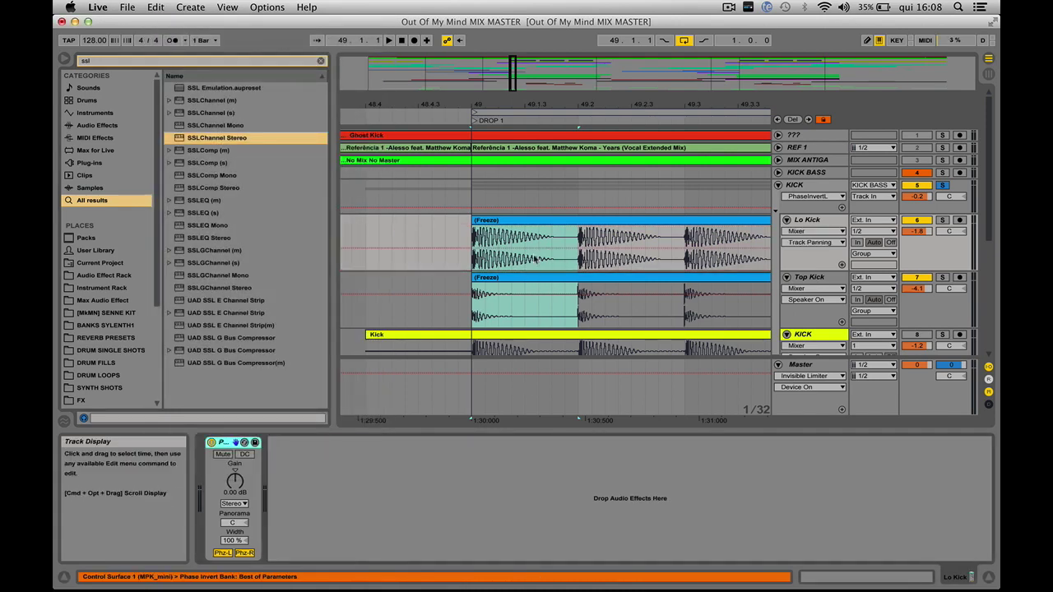
- Place the insert mark at 49.1.1 on Top Kick and select the Lo Kick track to show its Phase Invert Utility
{"action": "mouse_move", "coordinate": [514, 81]}
{"action": "left_mouse_down"}
{"action": "mouse_move", "coordinate": [513, 61]}
{"action": "mouse_move", "coordinate": [514, 85]}
{"action": "left_mouse_up"}
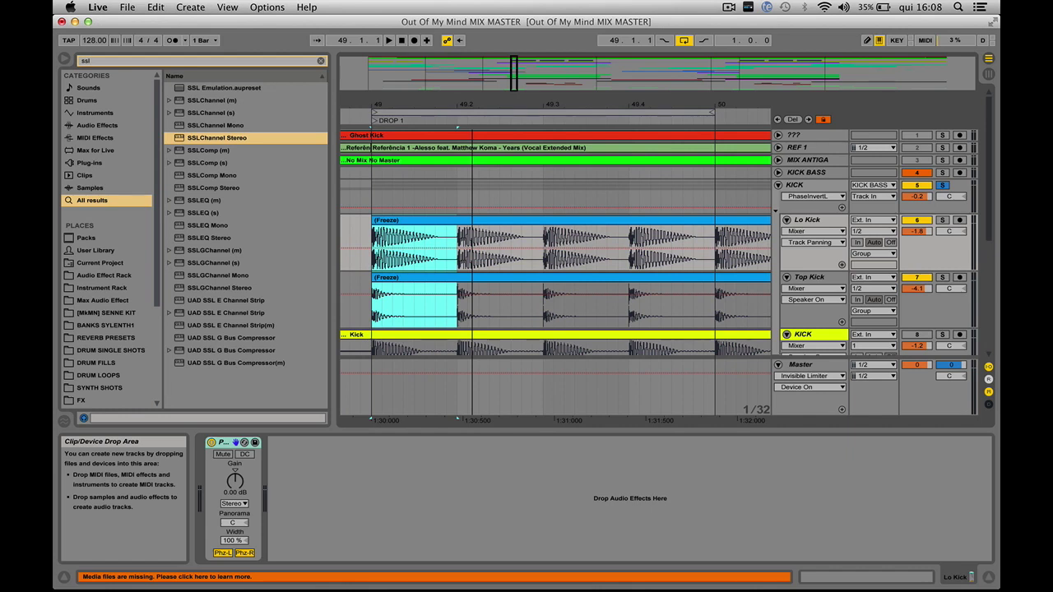
{"action": "left_click", "coordinate": [372, 318]}
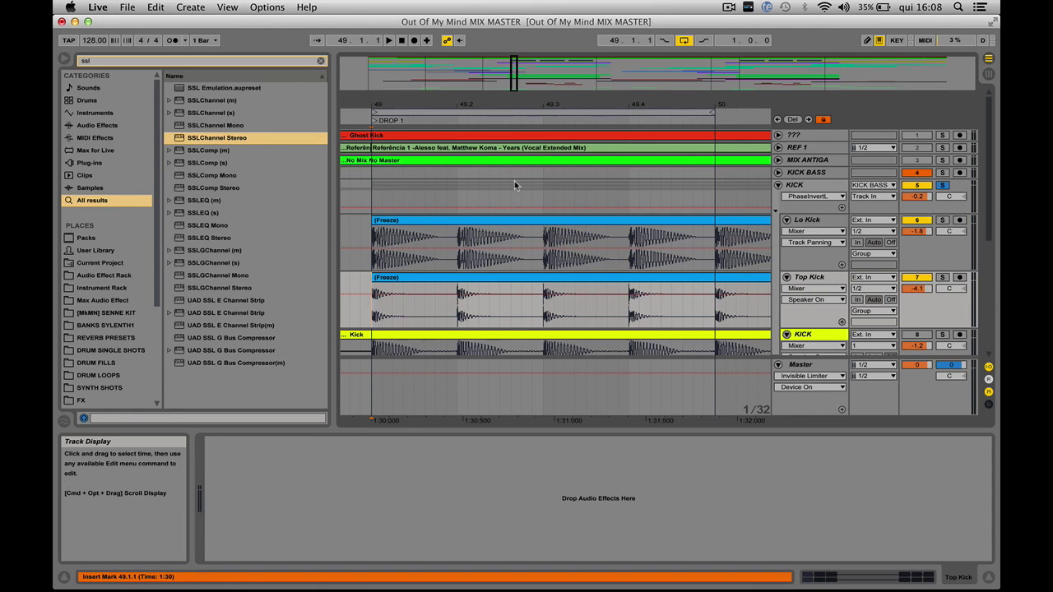
{"action": "left_click", "coordinate": [685, 251]}
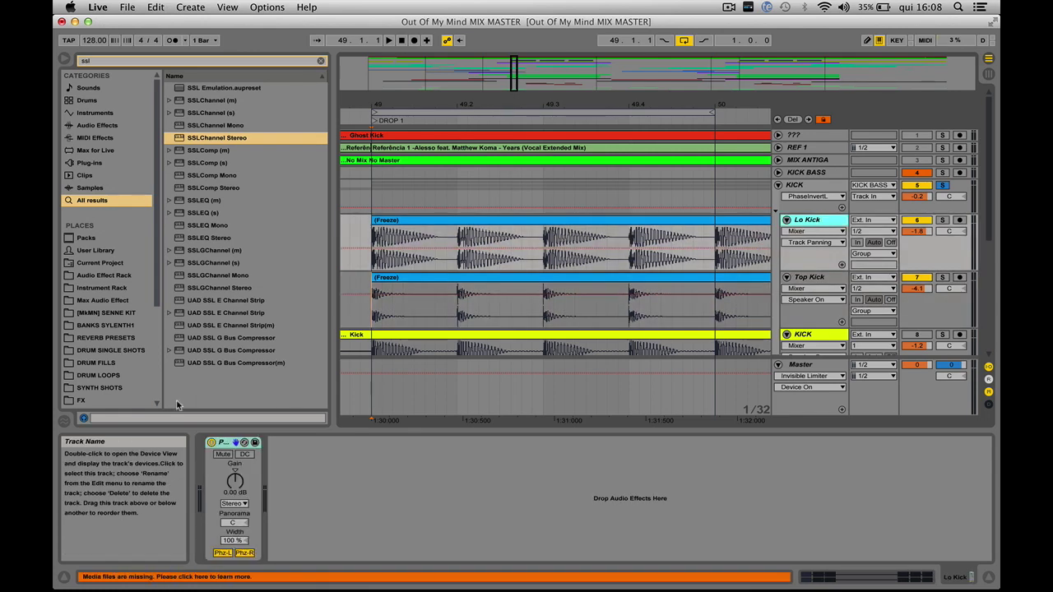